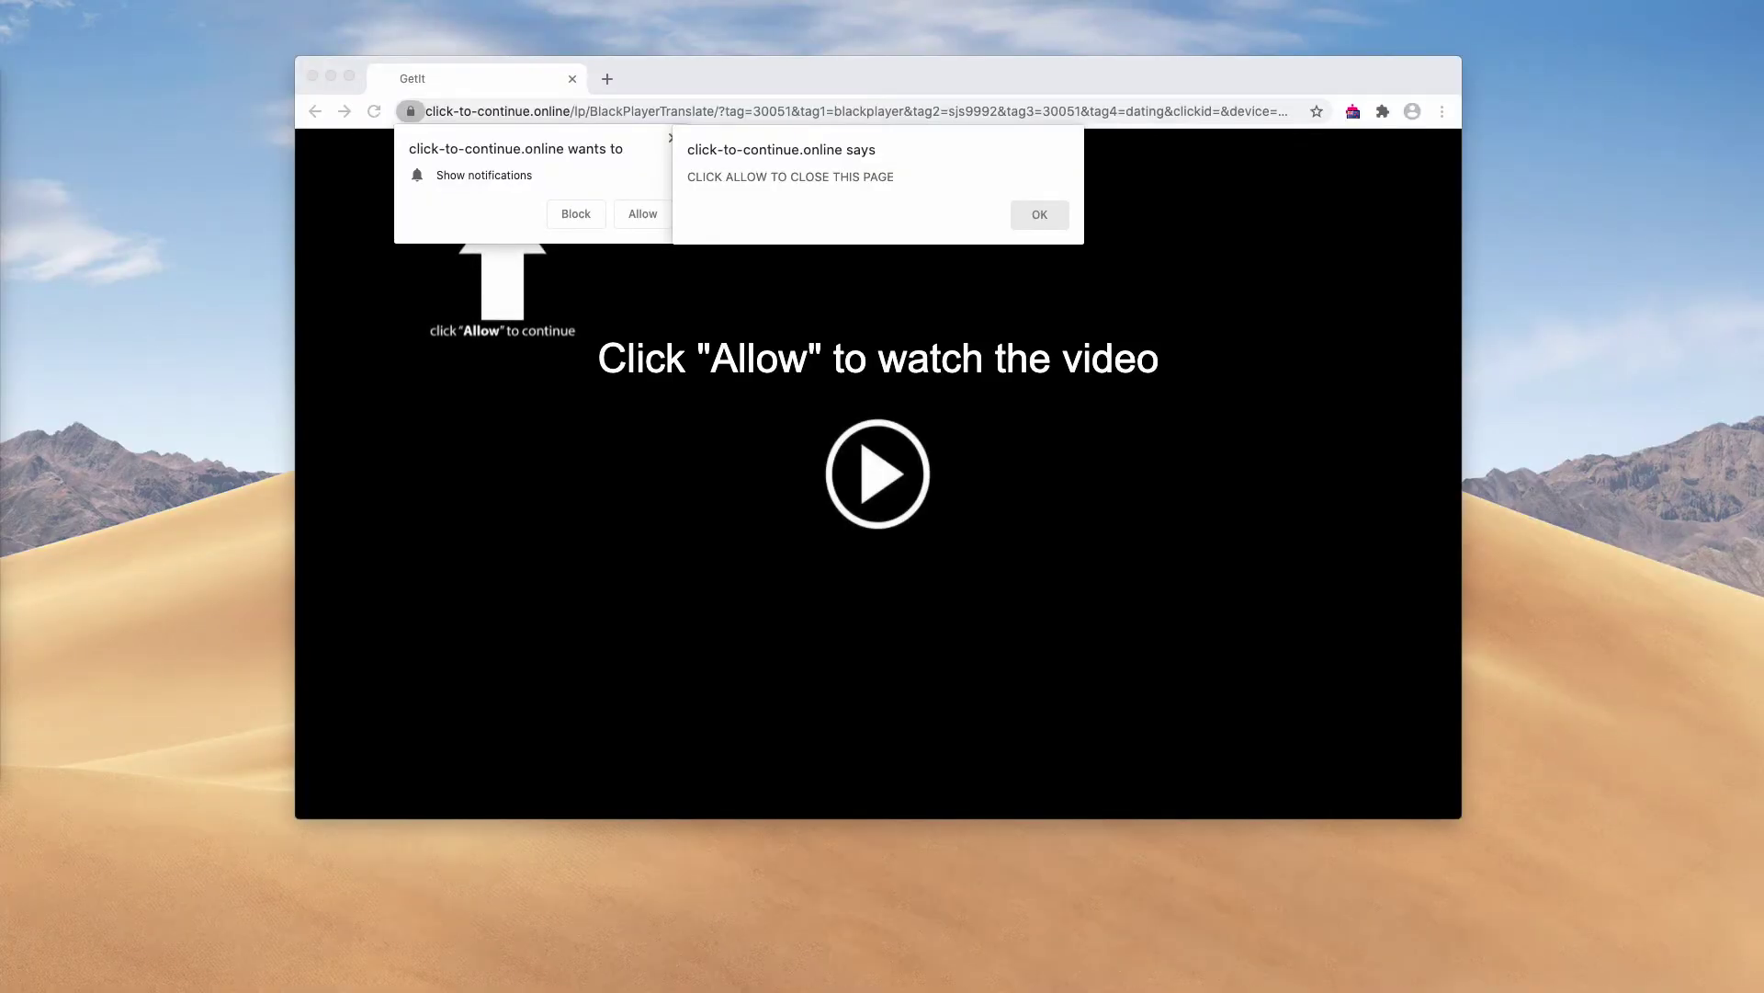
Step: Dismiss the page's alert and allow click-to-continue.online to show notifications
{"action": "left_click_drag", "start_coordinate": [915, 85], "coordinate": [923, 101]}
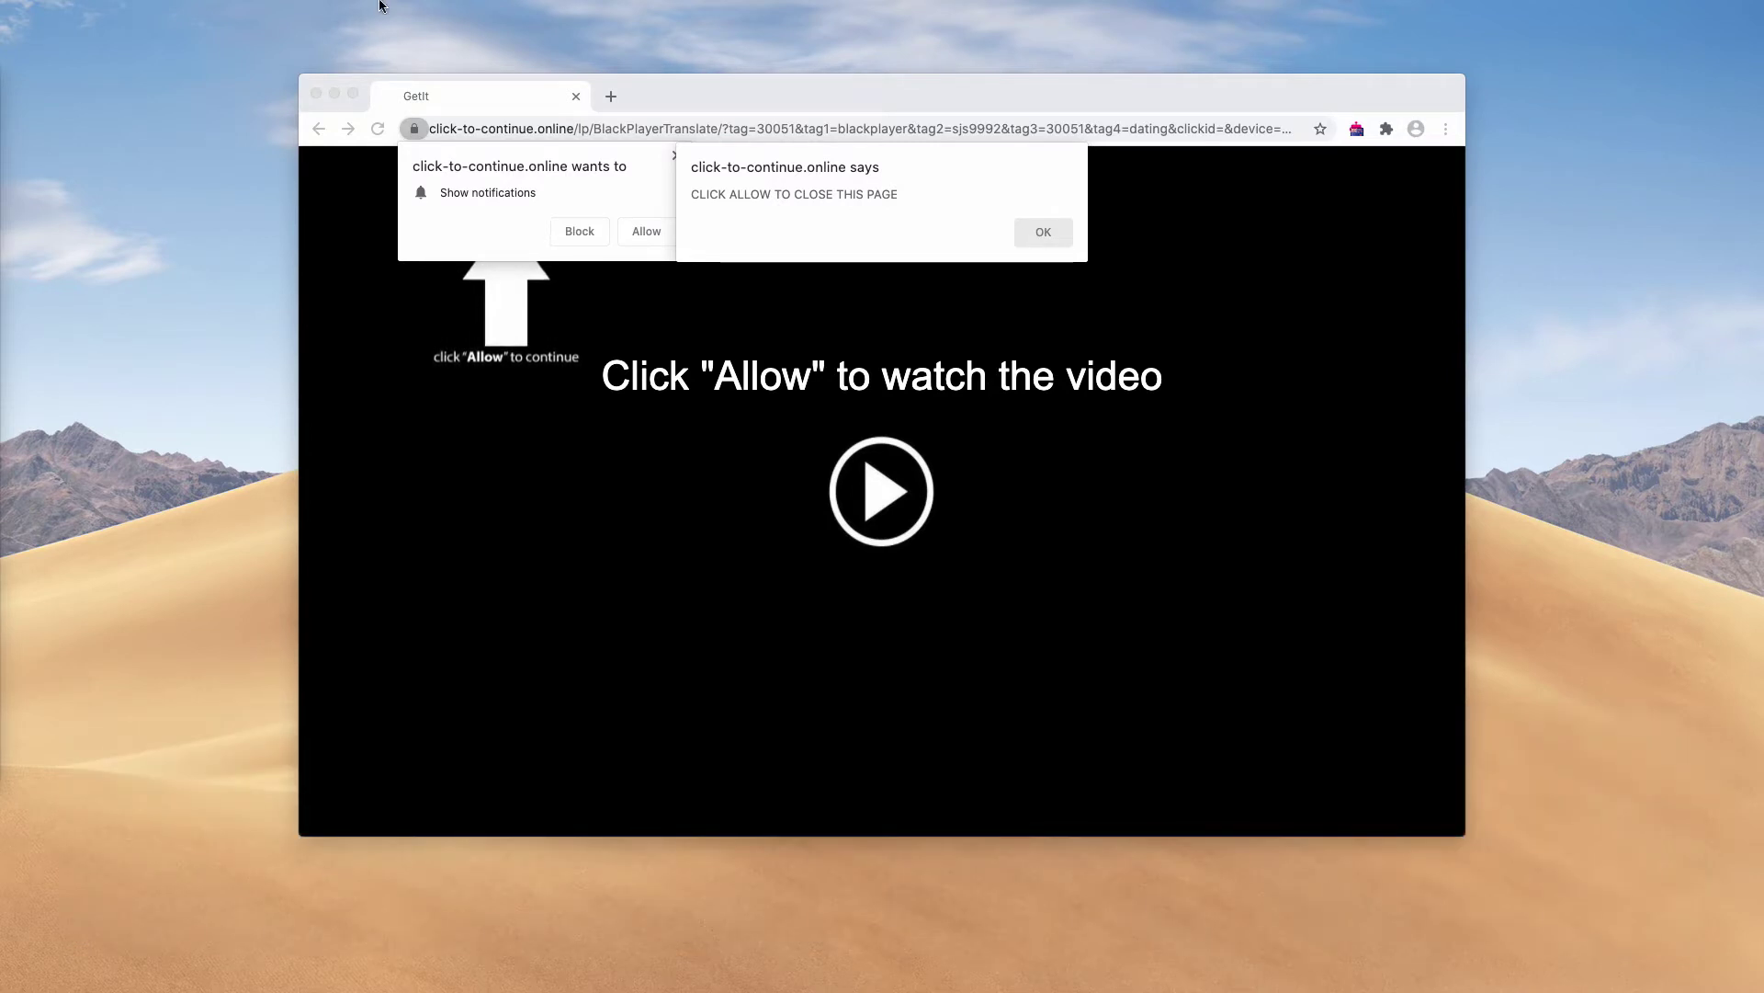
{"action": "left_click_drag", "start_coordinate": [997, 97], "coordinate": [997, 113]}
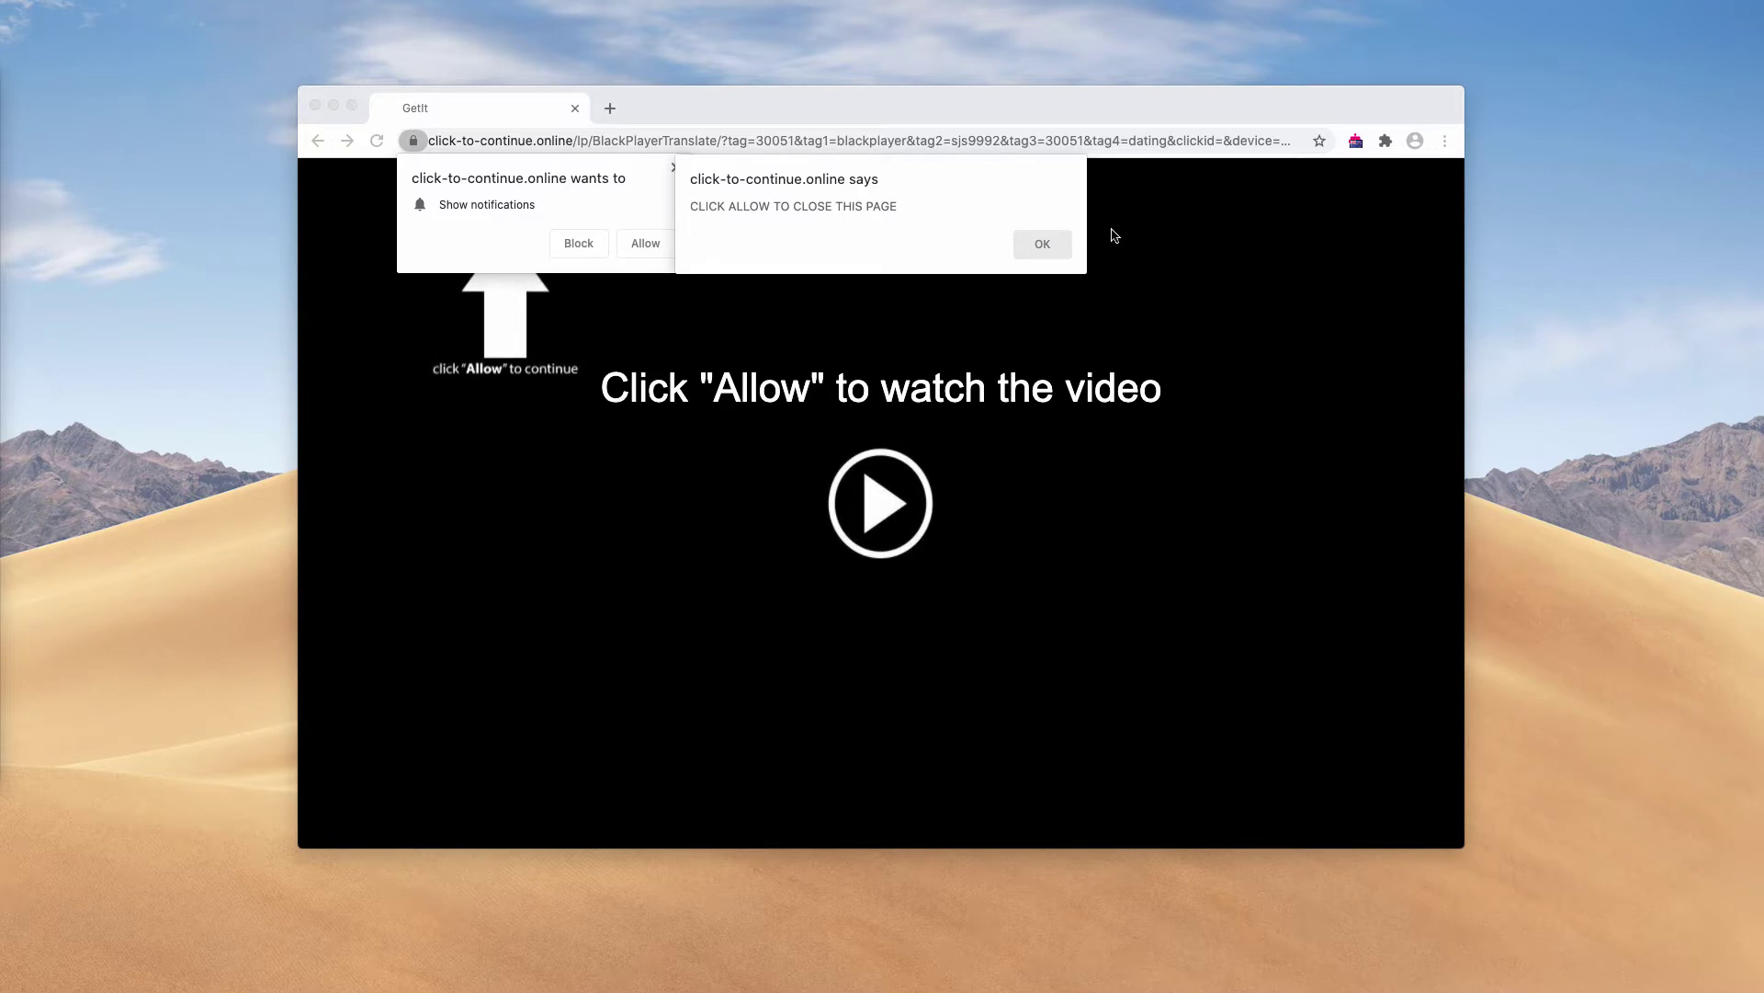
{"action": "left_click", "coordinate": [1050, 248]}
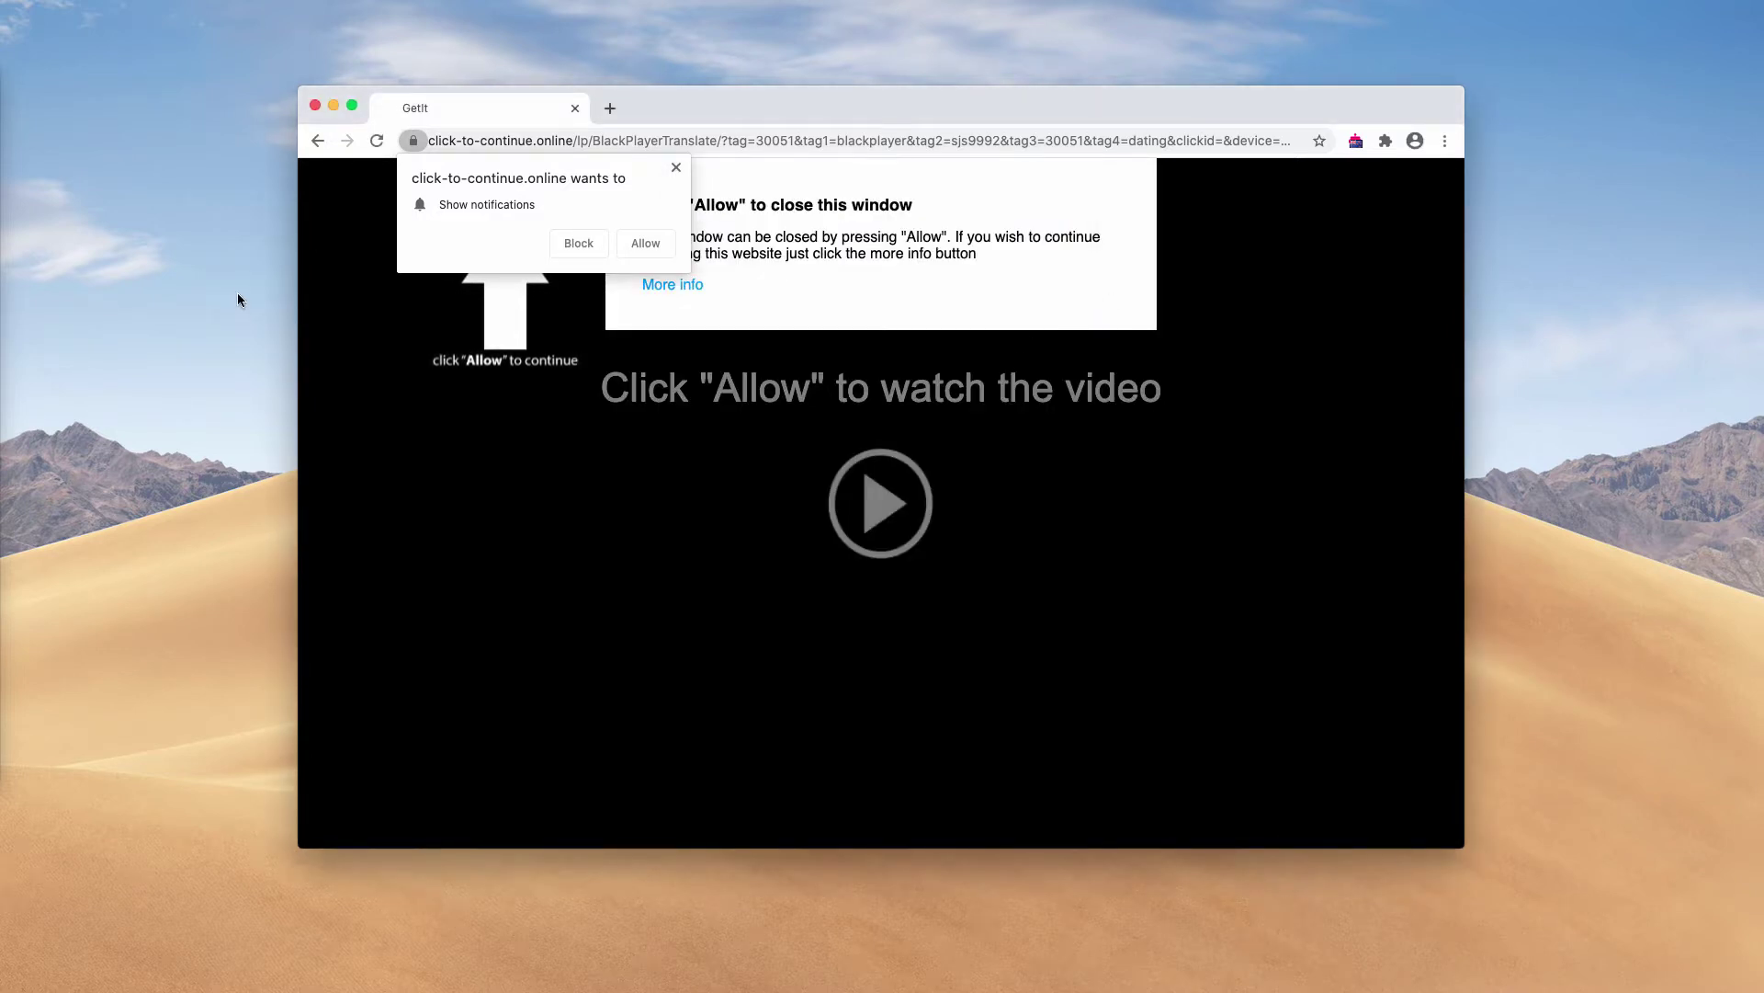
{"action": "left_click", "coordinate": [656, 246]}
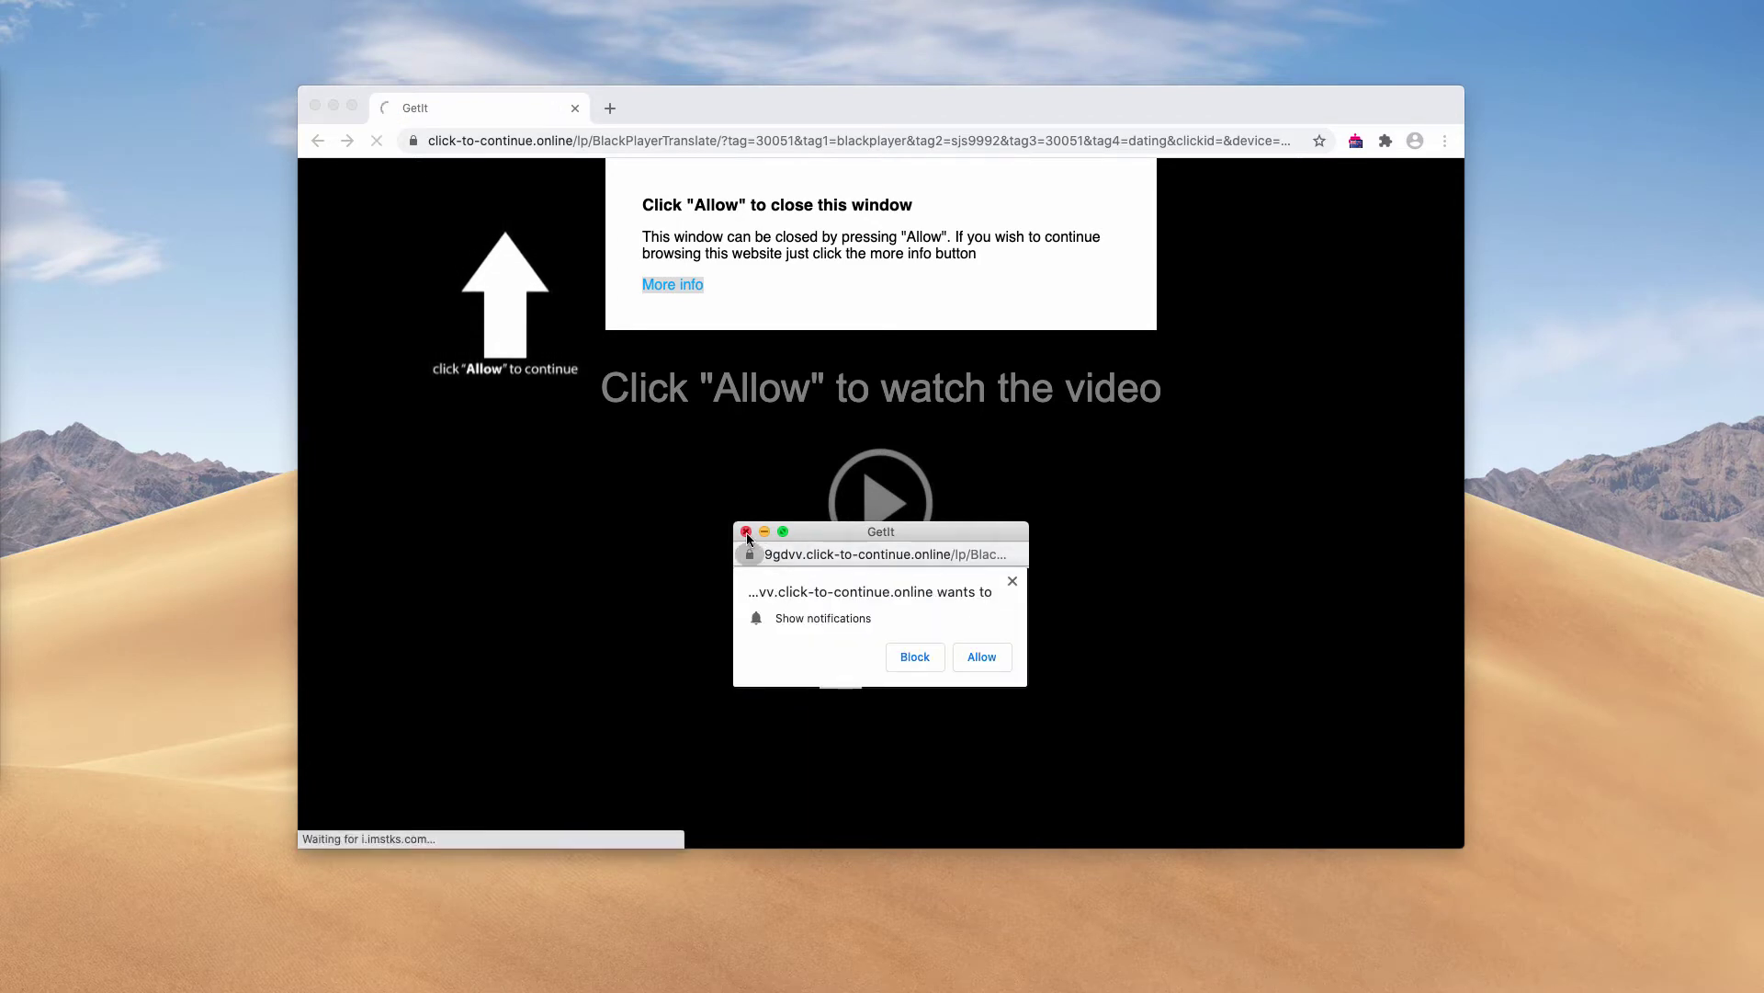
Step: Close both popup windows and the filter.mobipromote.com tab, leaving a new empty tab
{"action": "left_click", "coordinate": [746, 531]}
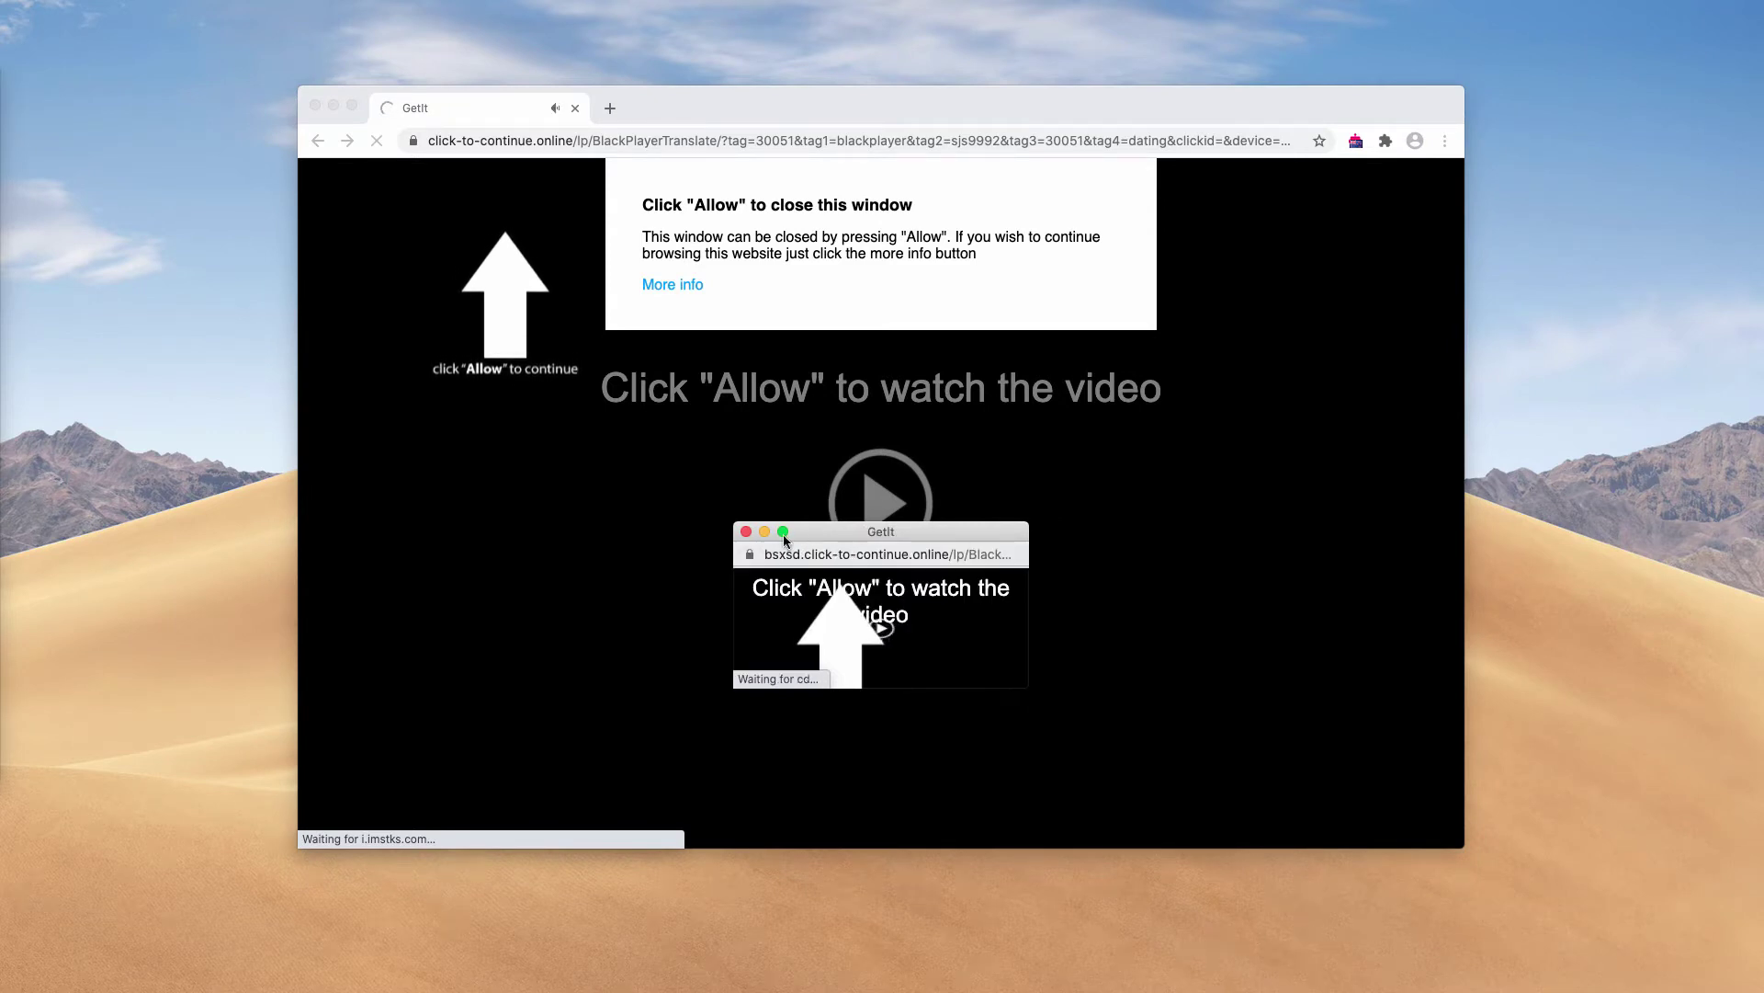
{"action": "left_click", "coordinate": [777, 299]}
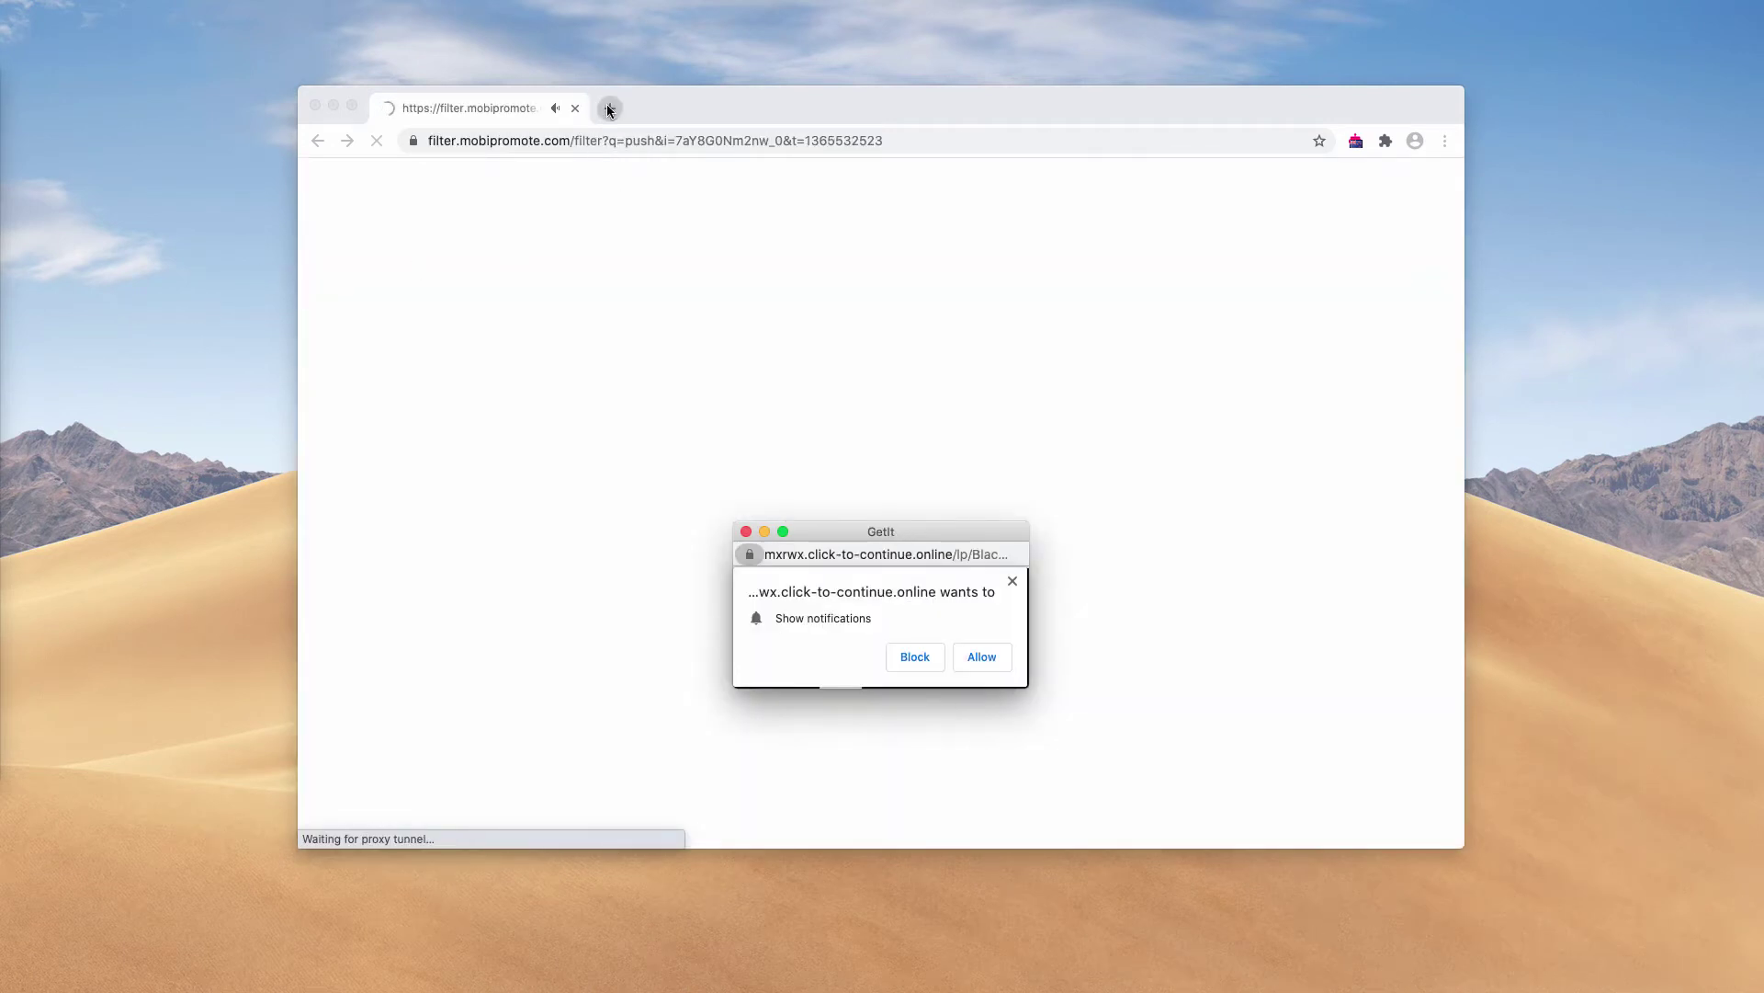
{"action": "left_click", "coordinate": [609, 108]}
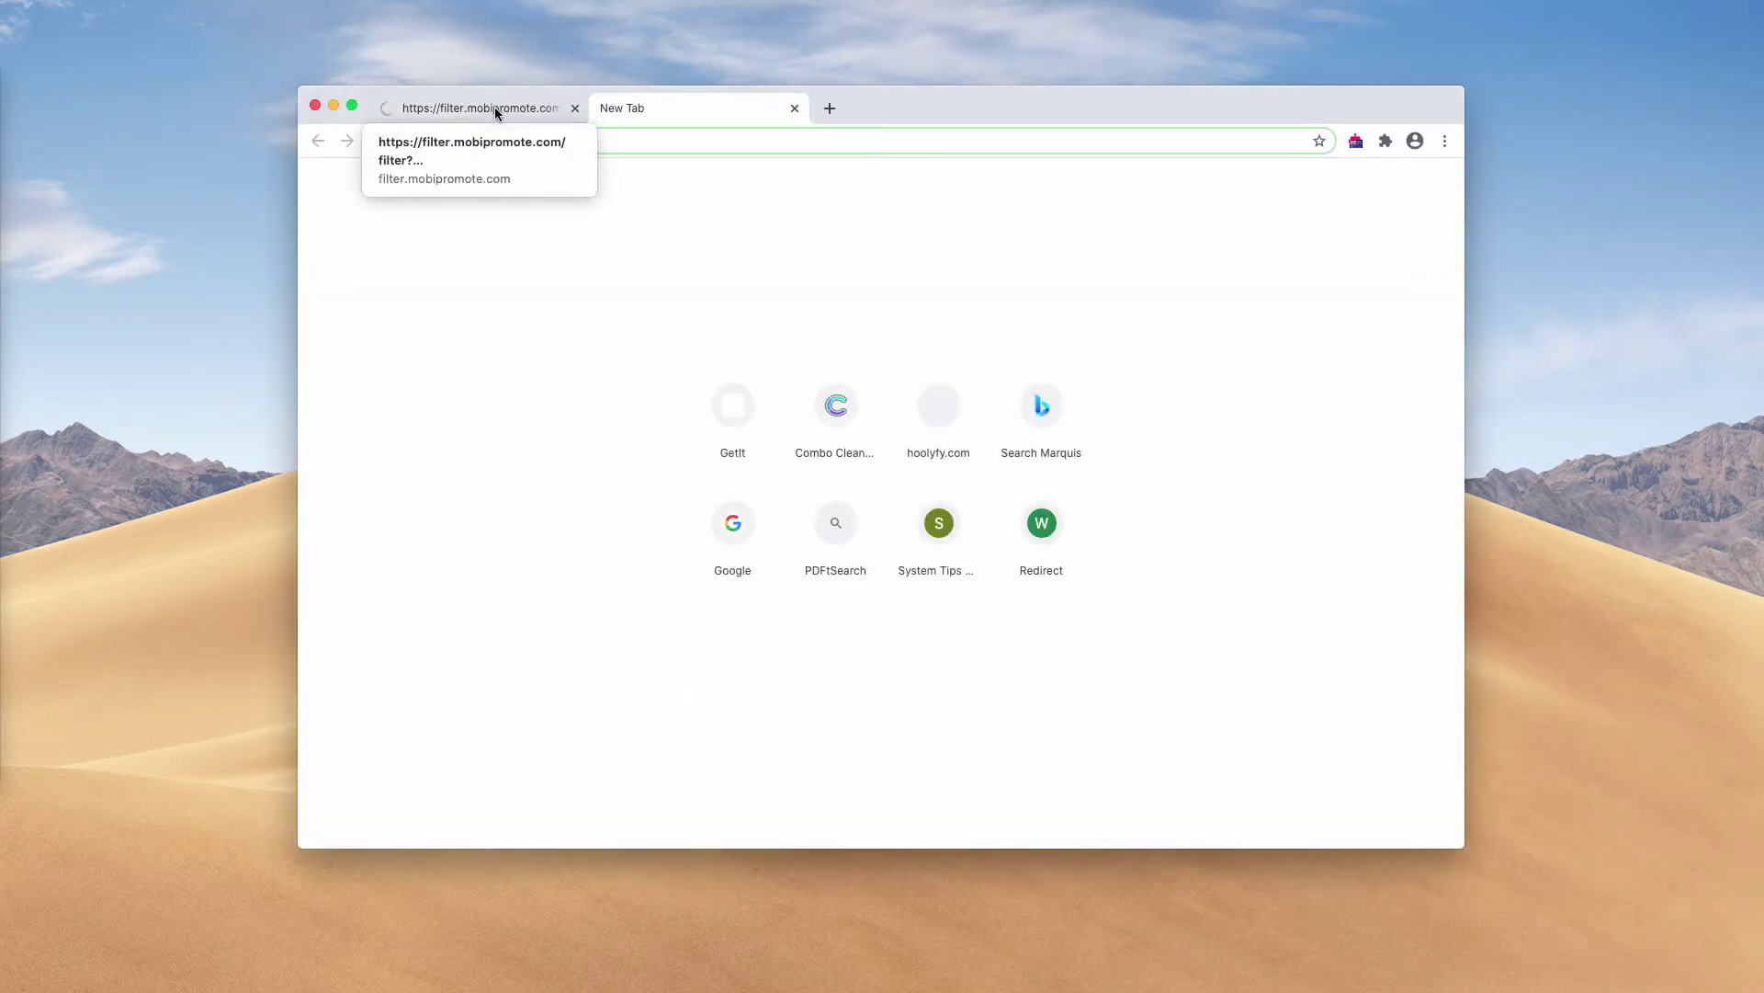
{"action": "left_click", "coordinate": [495, 106]}
{"action": "left_click", "coordinate": [577, 109]}
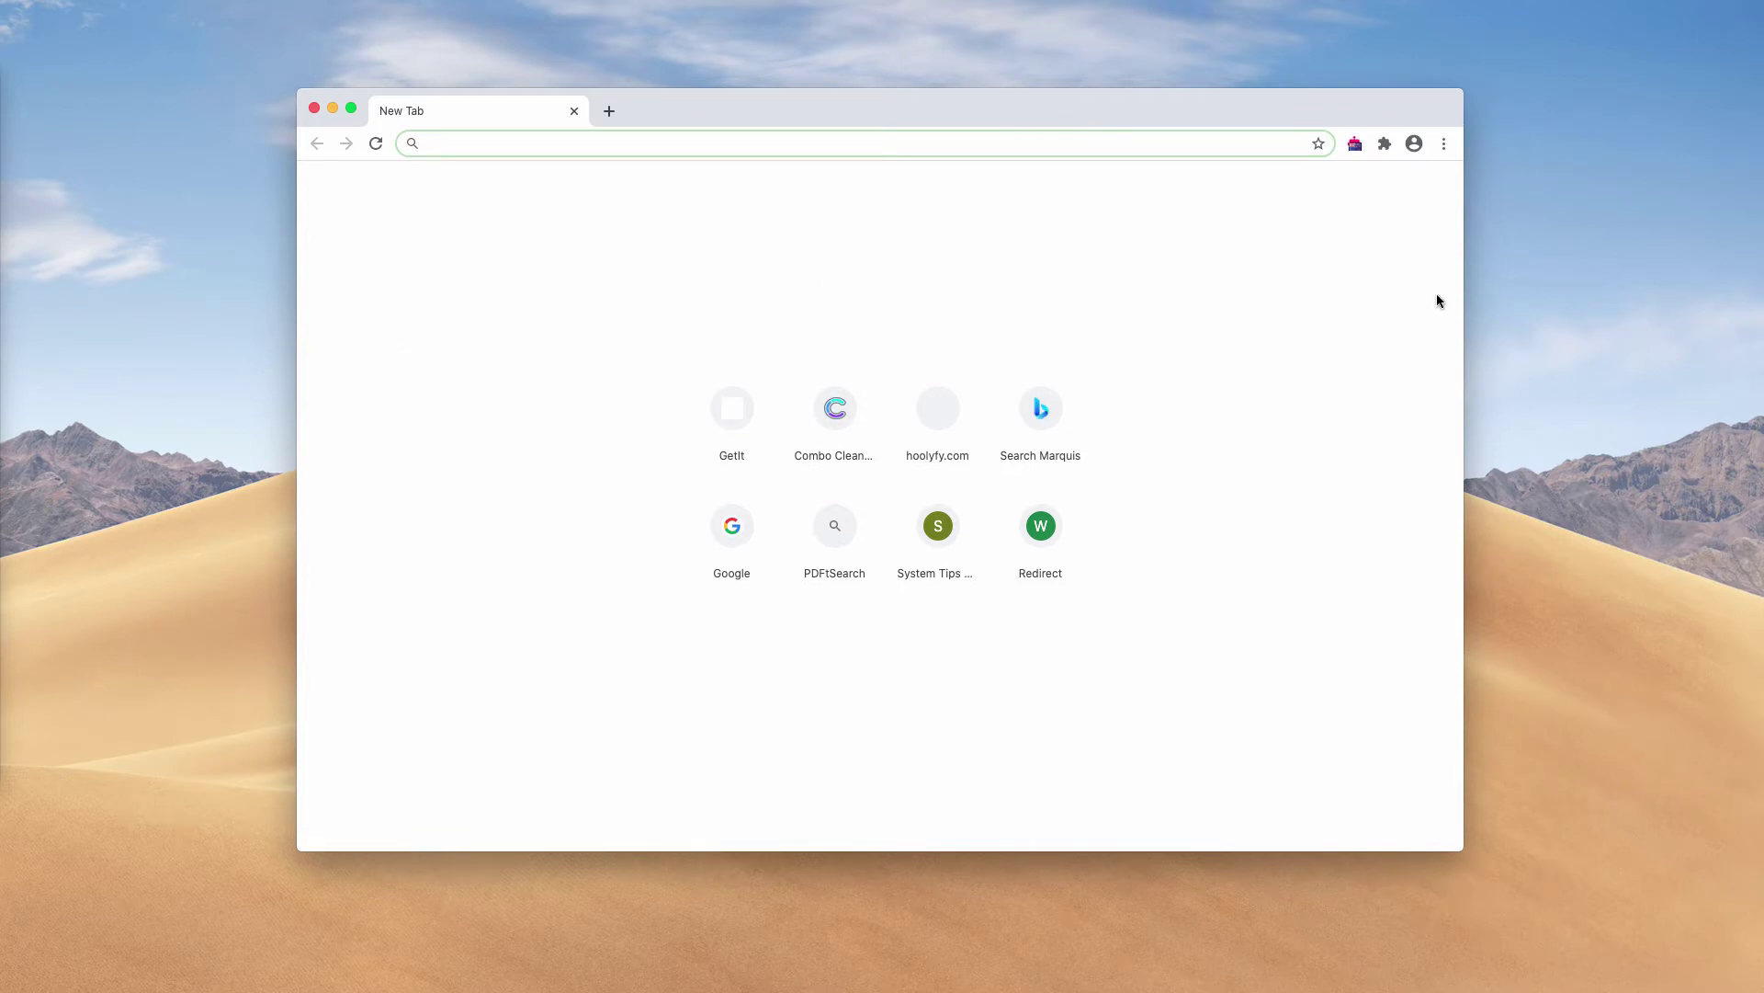
Step: Go to Chrome Settings > Site Settings > Notifications
{"action": "left_click", "coordinate": [1431, 150]}
{"action": "left_click", "coordinate": [1232, 513]}
{"action": "scroll", "coordinate": [693, 497], "scroll_direction": "down", "scroll_amount": 5}
{"action": "left_click", "coordinate": [772, 715]}
{"action": "scroll", "coordinate": [768, 717], "scroll_direction": "down", "scroll_amount": 3}
{"action": "left_click", "coordinate": [723, 657]}
{"action": "scroll", "coordinate": [723, 657], "scroll_direction": "down", "scroll_amount": 2}
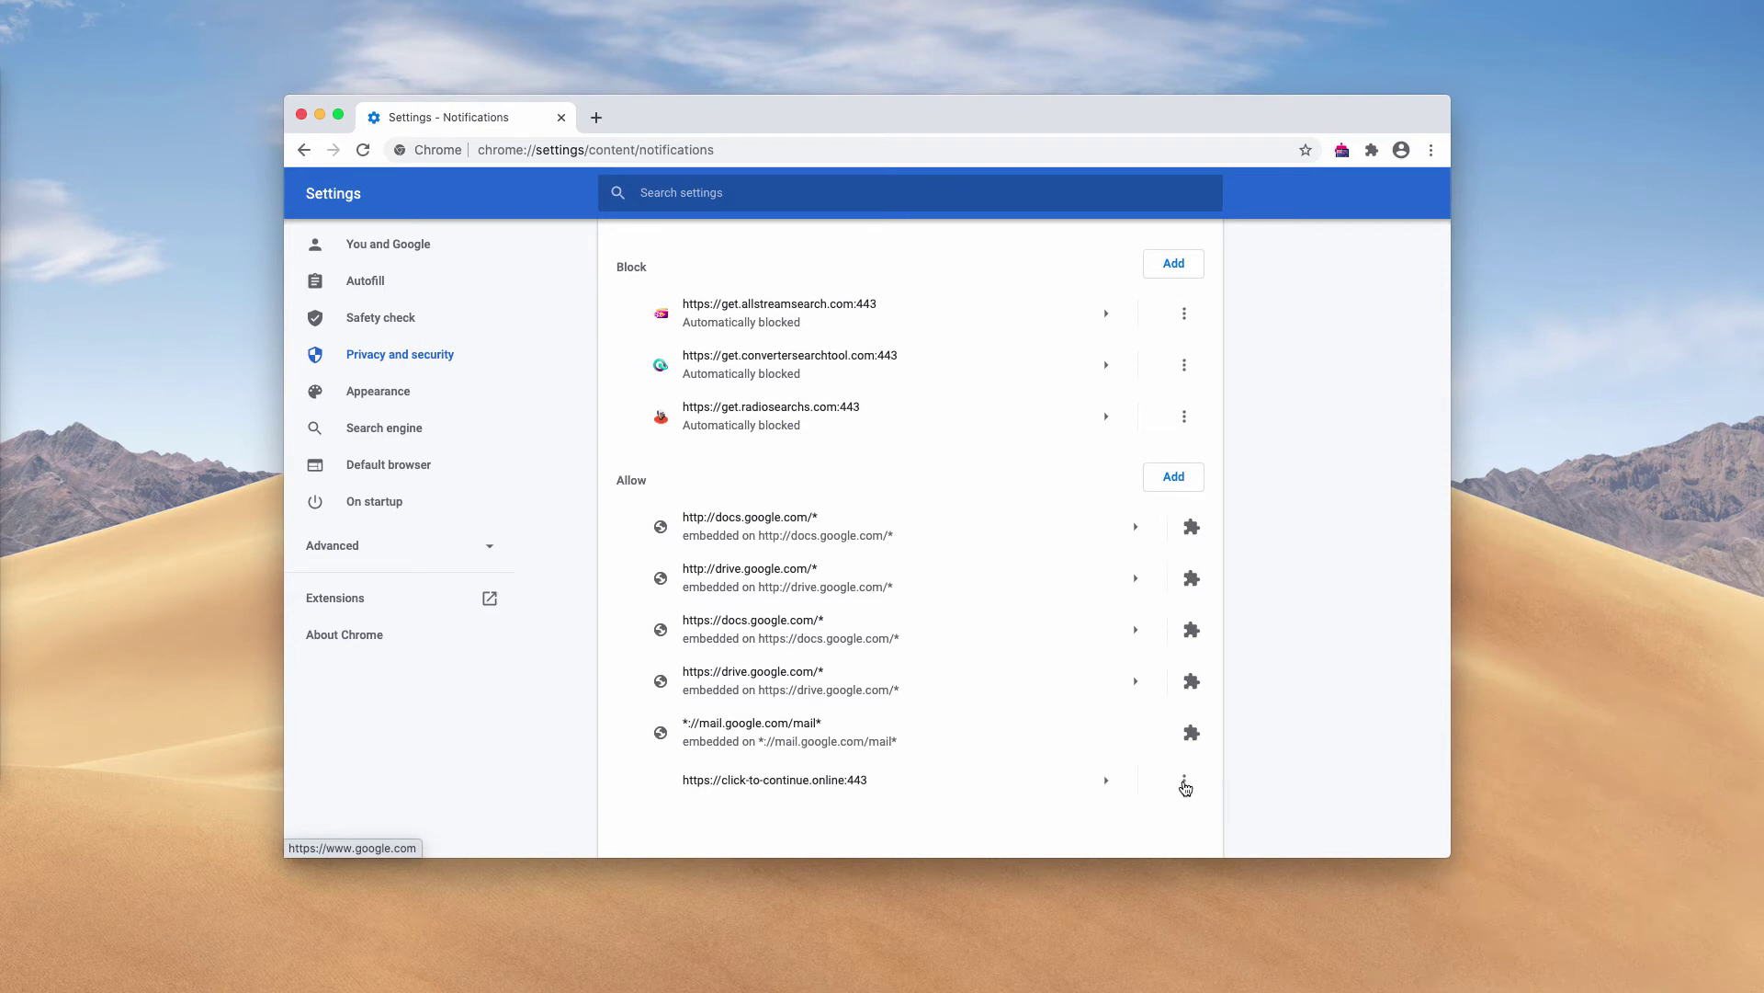
Step: Remove click-to-continue.online, allstreamsearch.com, convertersearchtool.com and radiosearchs.com, then paste combocleaner.com into the address bar
{"action": "left_click", "coordinate": [1184, 782]}
{"action": "left_click", "coordinate": [1143, 782]}
{"action": "left_click", "coordinate": [1184, 416]}
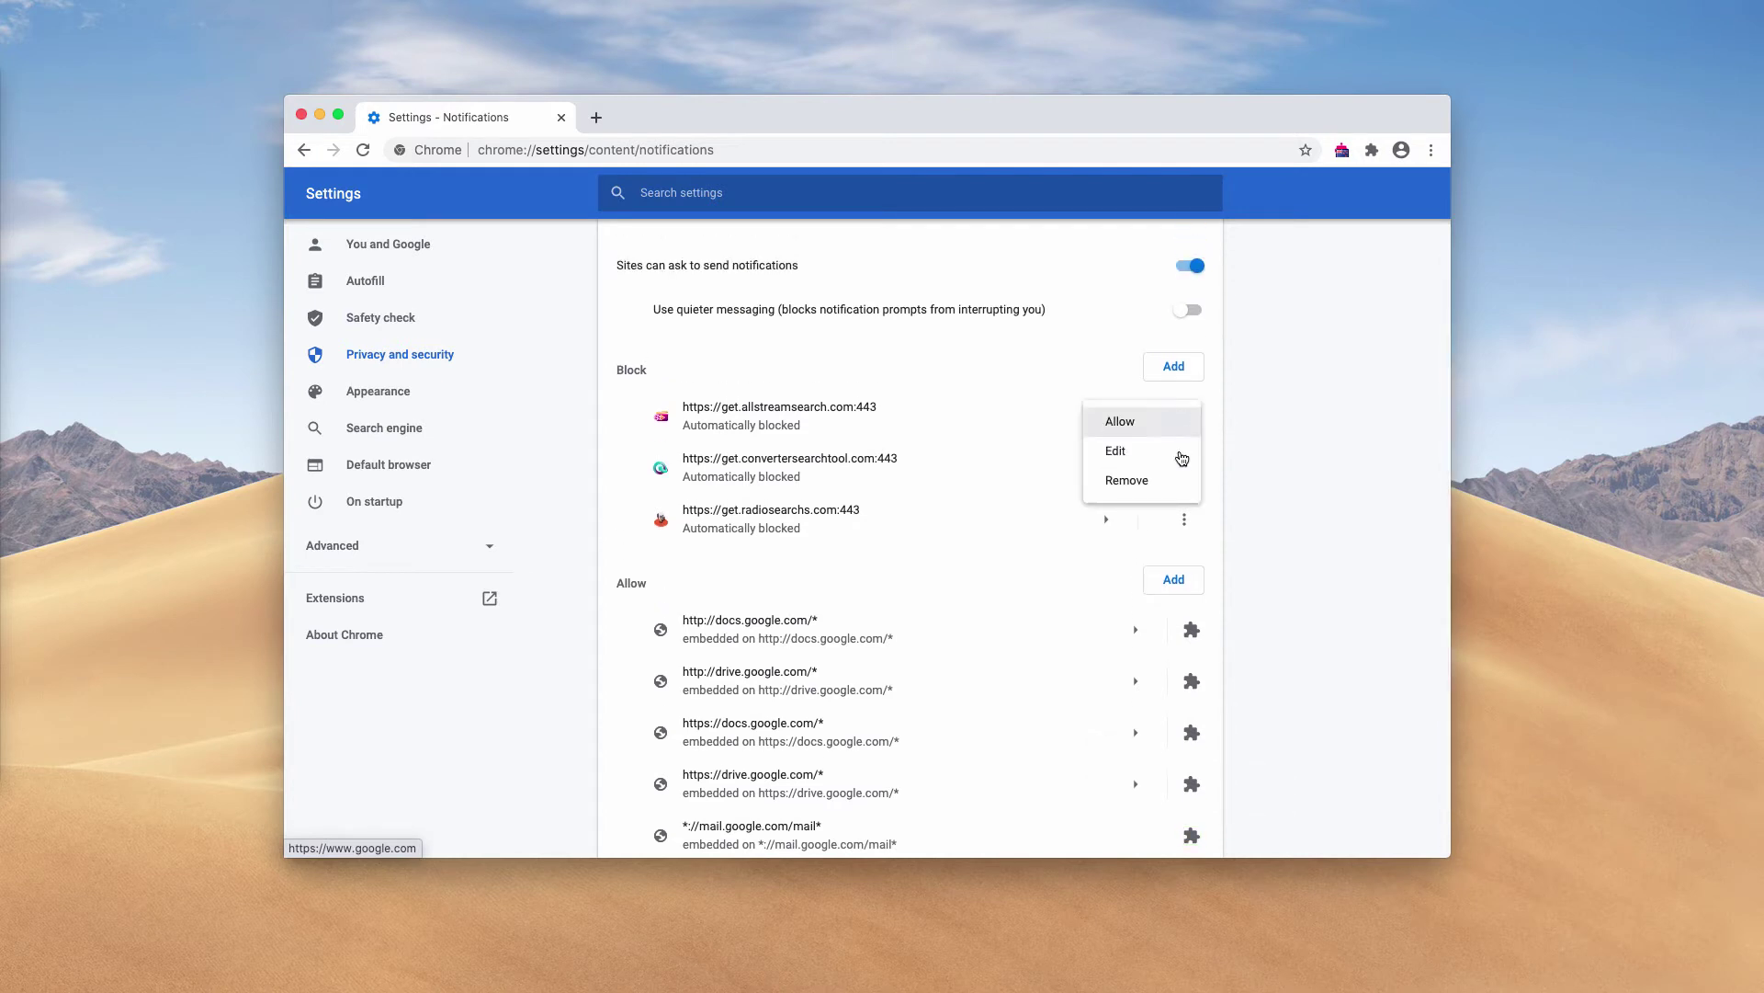
{"action": "left_click", "coordinate": [1180, 473]}
{"action": "left_click", "coordinate": [1184, 416]}
{"action": "left_click", "coordinate": [1176, 482]}
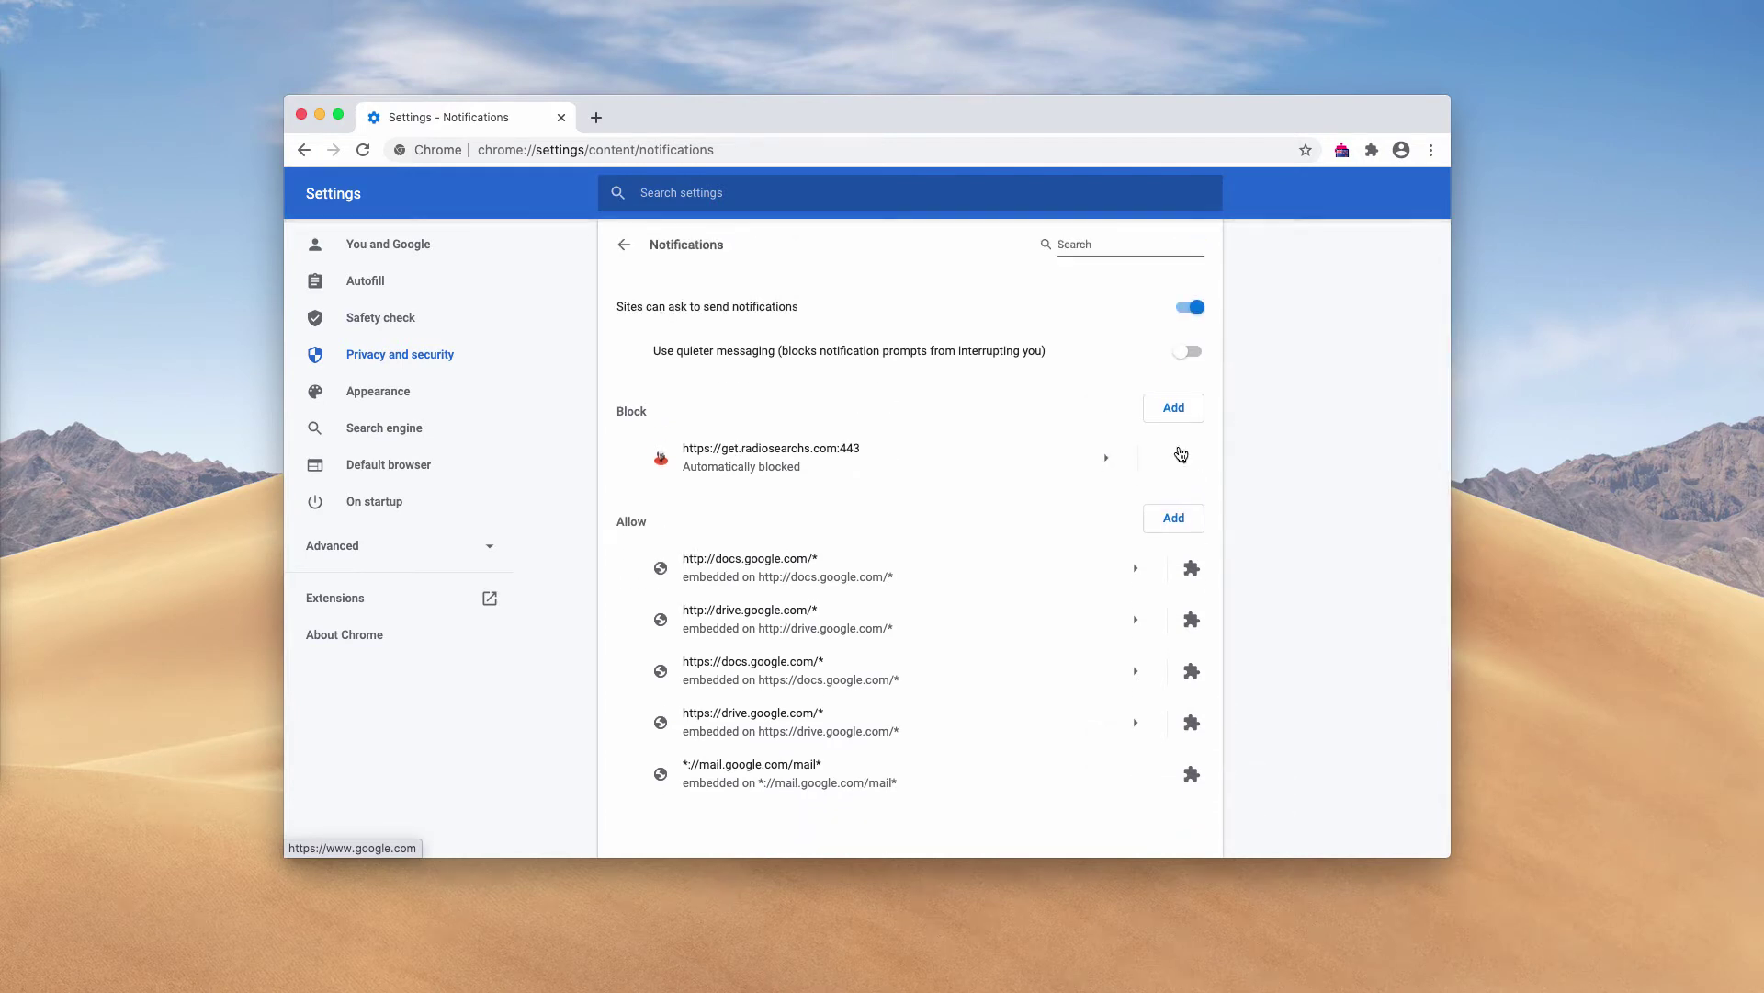
{"action": "left_click", "coordinate": [1181, 454]}
{"action": "left_click", "coordinate": [1173, 522]}
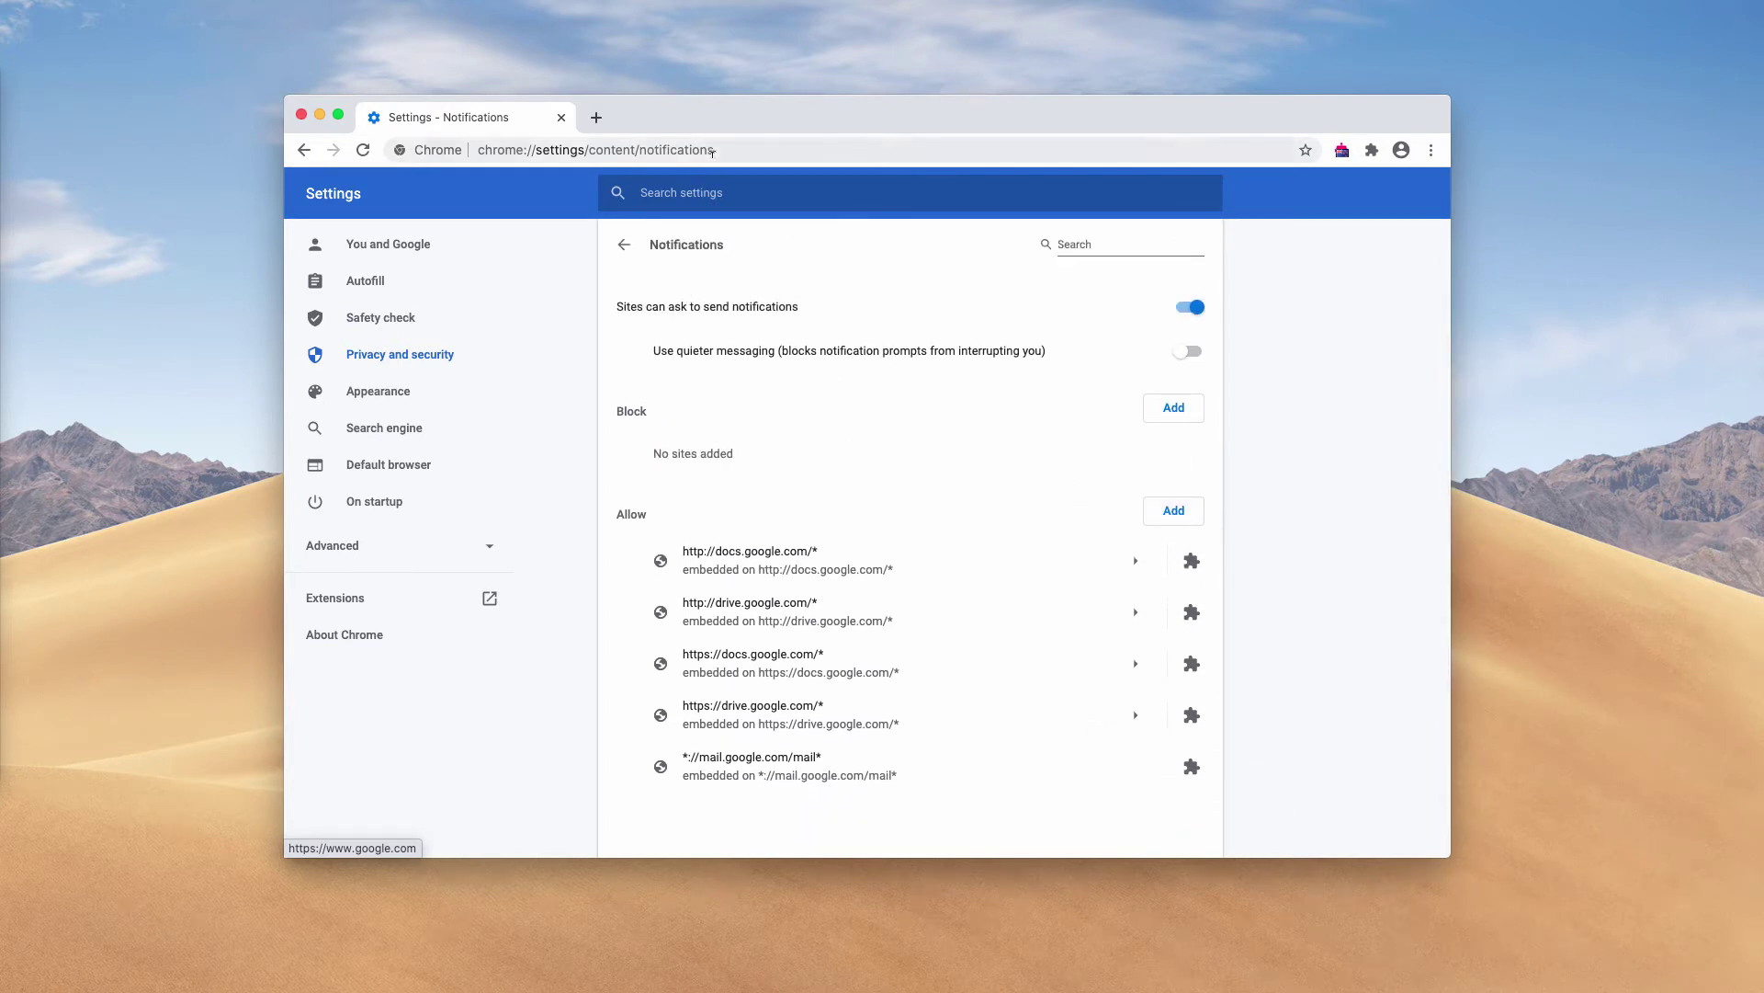
{"action": "left_click", "coordinate": [713, 152]}
{"action": "type", "text": "combocleaner.com"}
Step: Load the combocleaner.com website and nudge the browser window down slightly
{"action": "key", "text": "Return"}
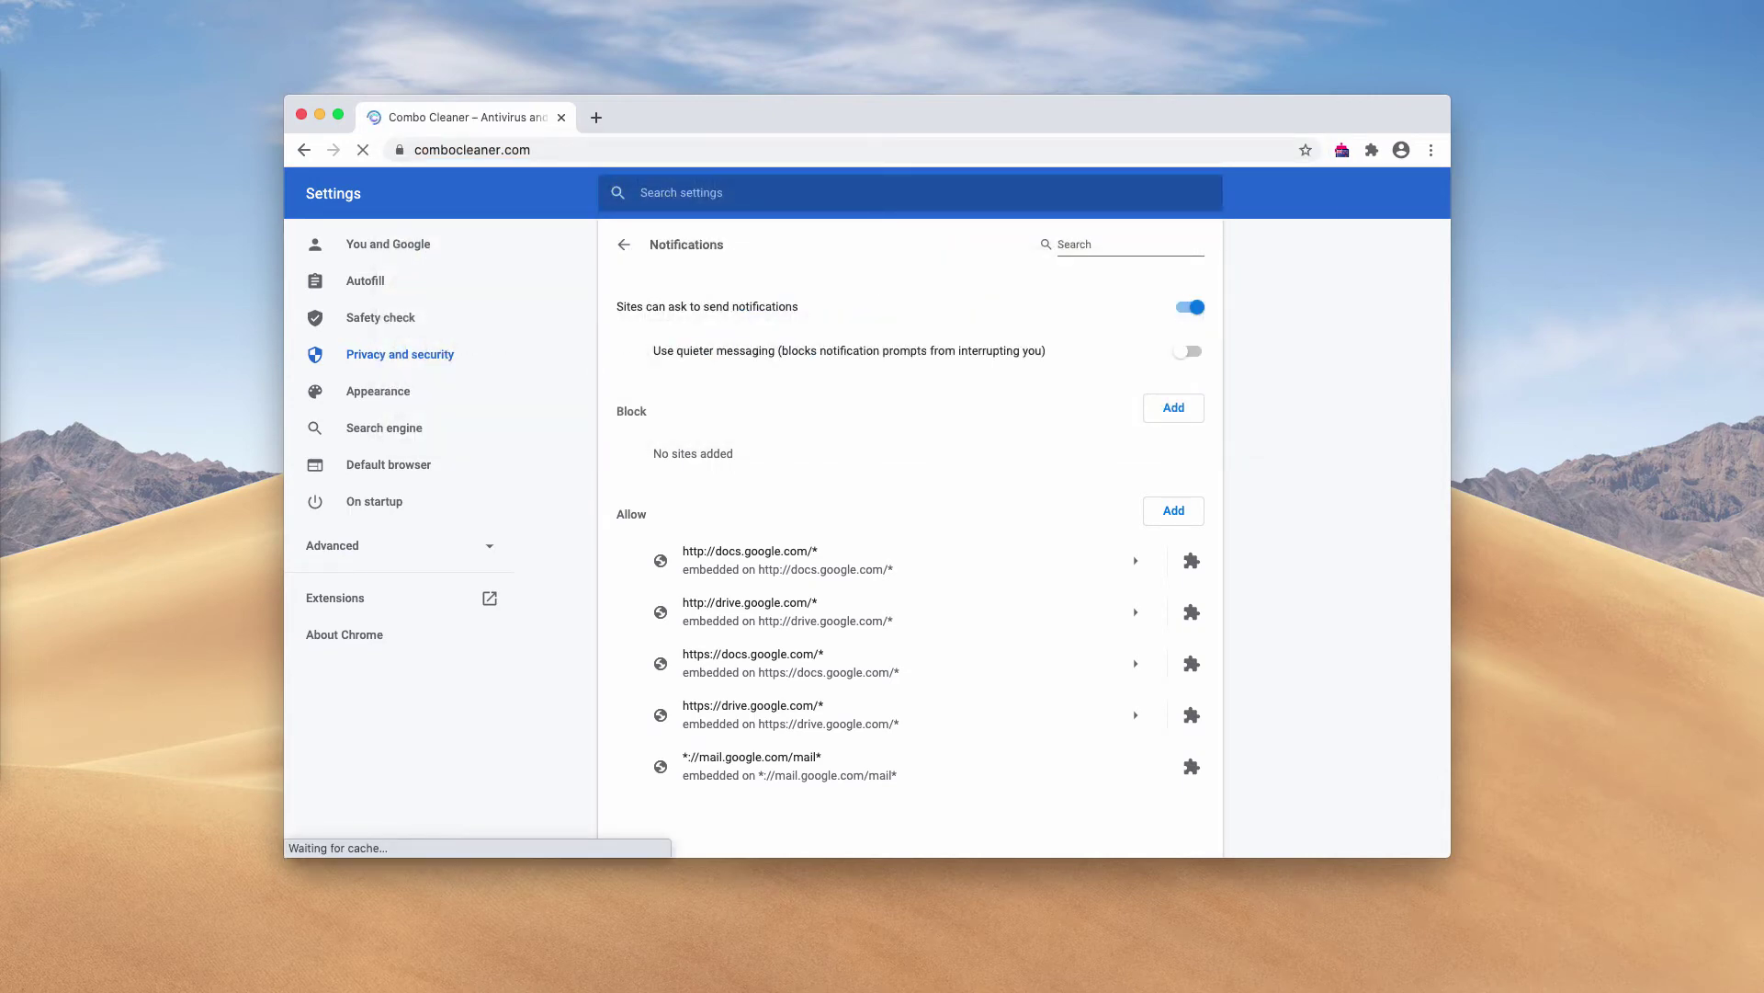
{"action": "left_click_drag", "start_coordinate": [655, 125], "coordinate": [654, 129]}
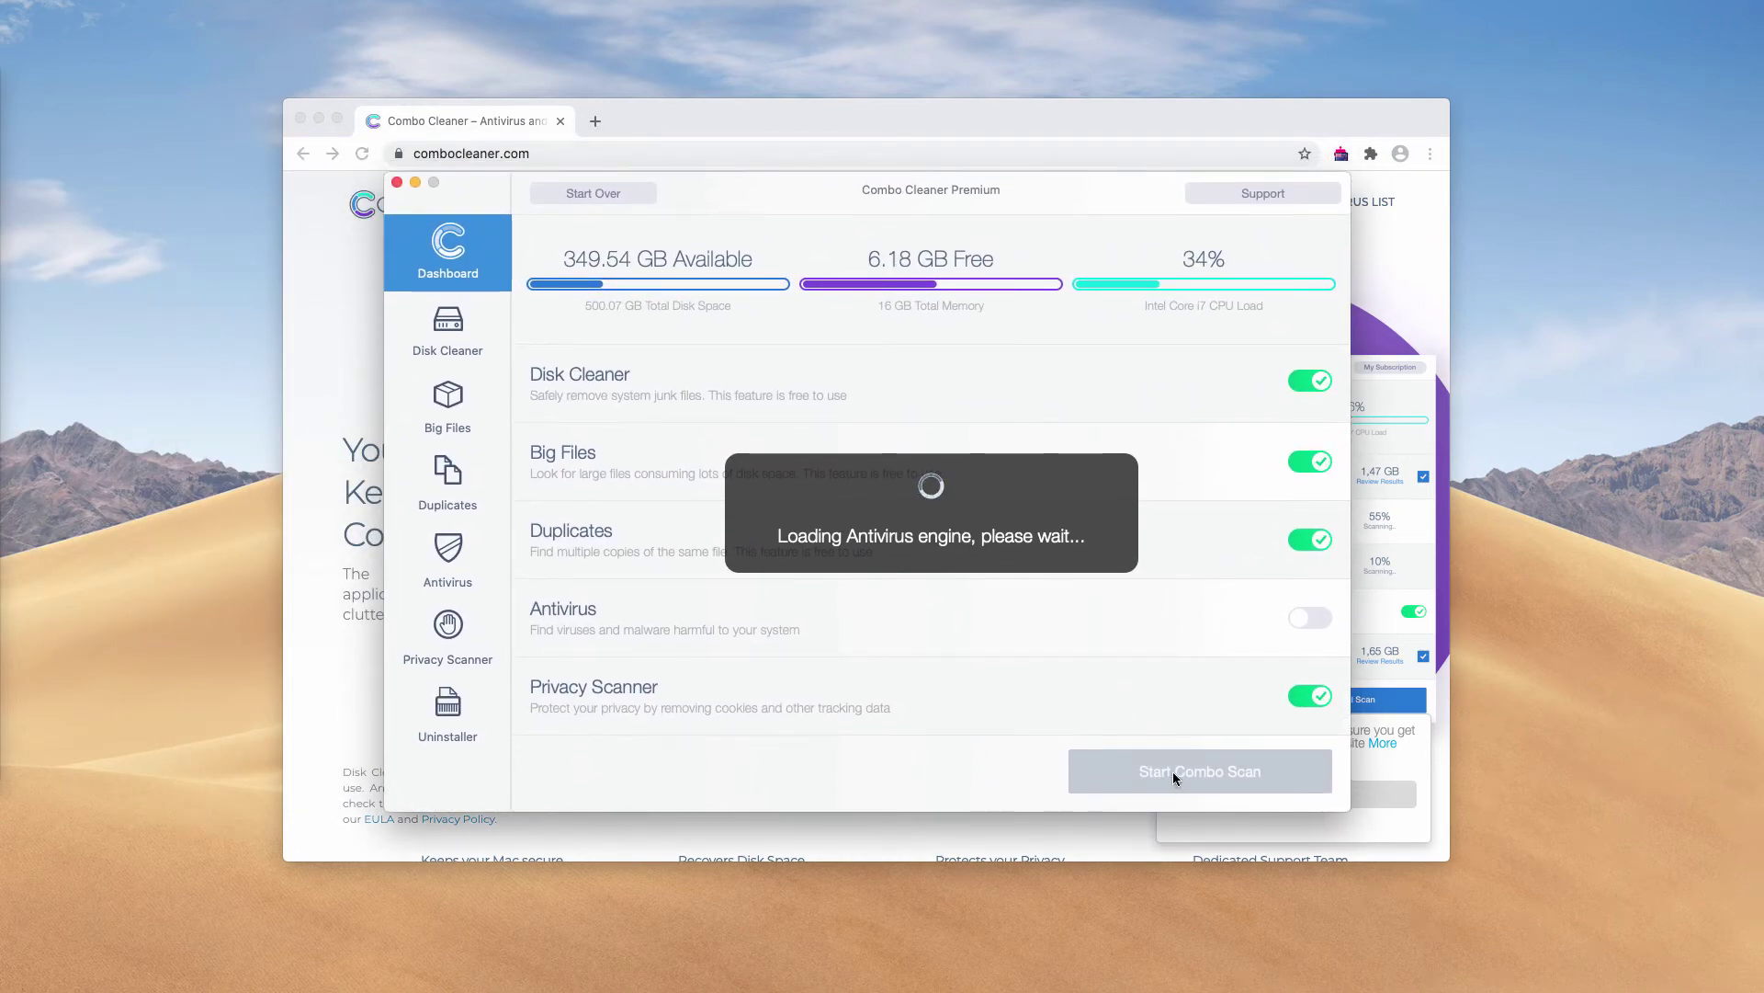
Step: Start Combo Scan to check the Mac with all modules
{"action": "left_click", "coordinate": [1183, 781]}
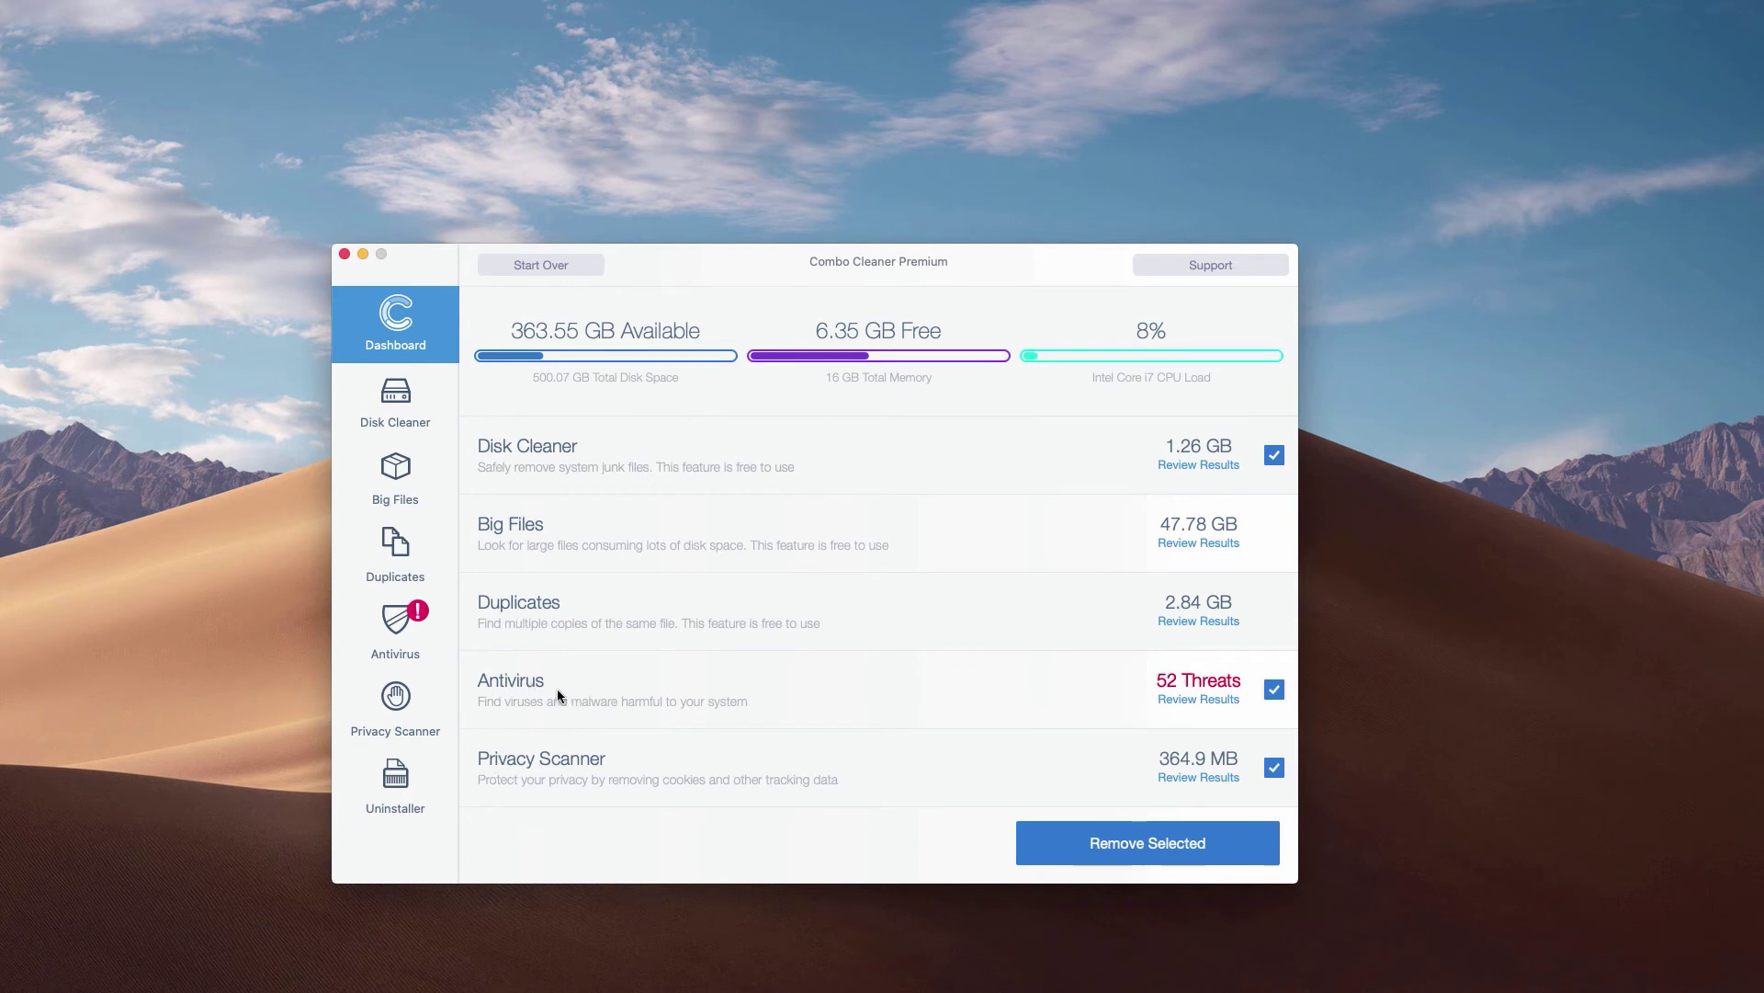
Step: Open Review Results for the 52 antivirus threats found
{"action": "left_click", "coordinate": [1202, 699]}
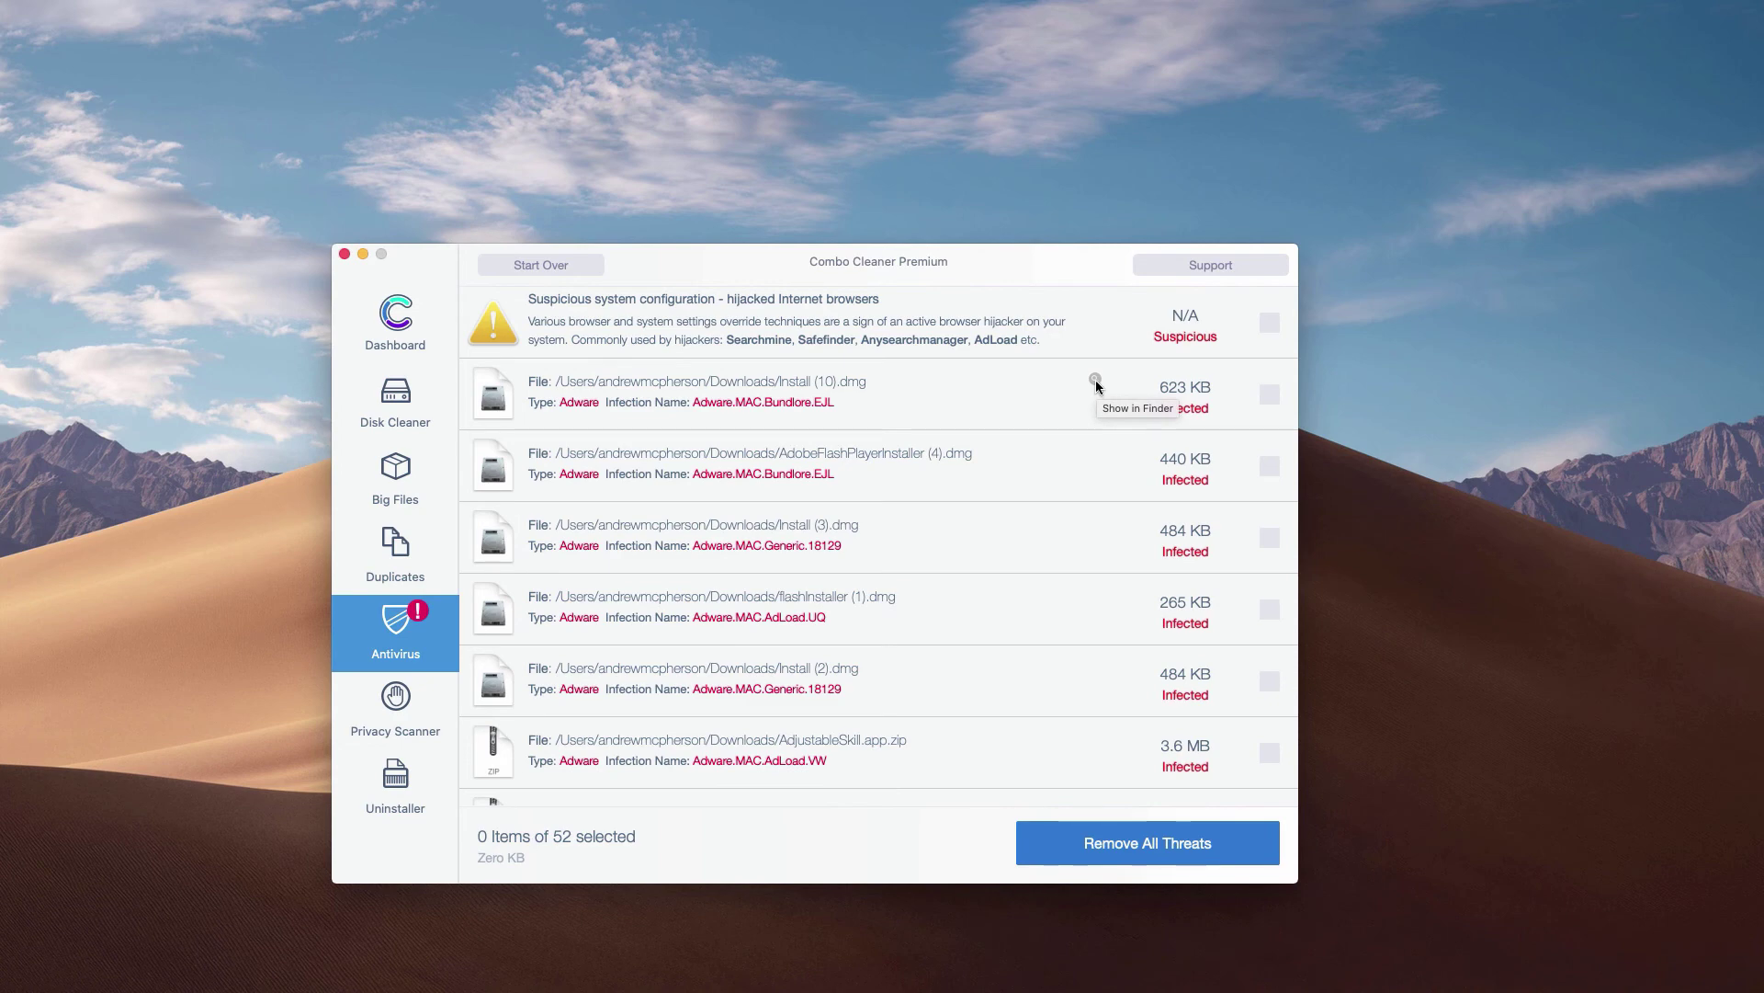
Step: Reveal the infected Install (10).dmg in Downloads and move it to the Trash
{"action": "left_click", "coordinate": [1096, 379]}
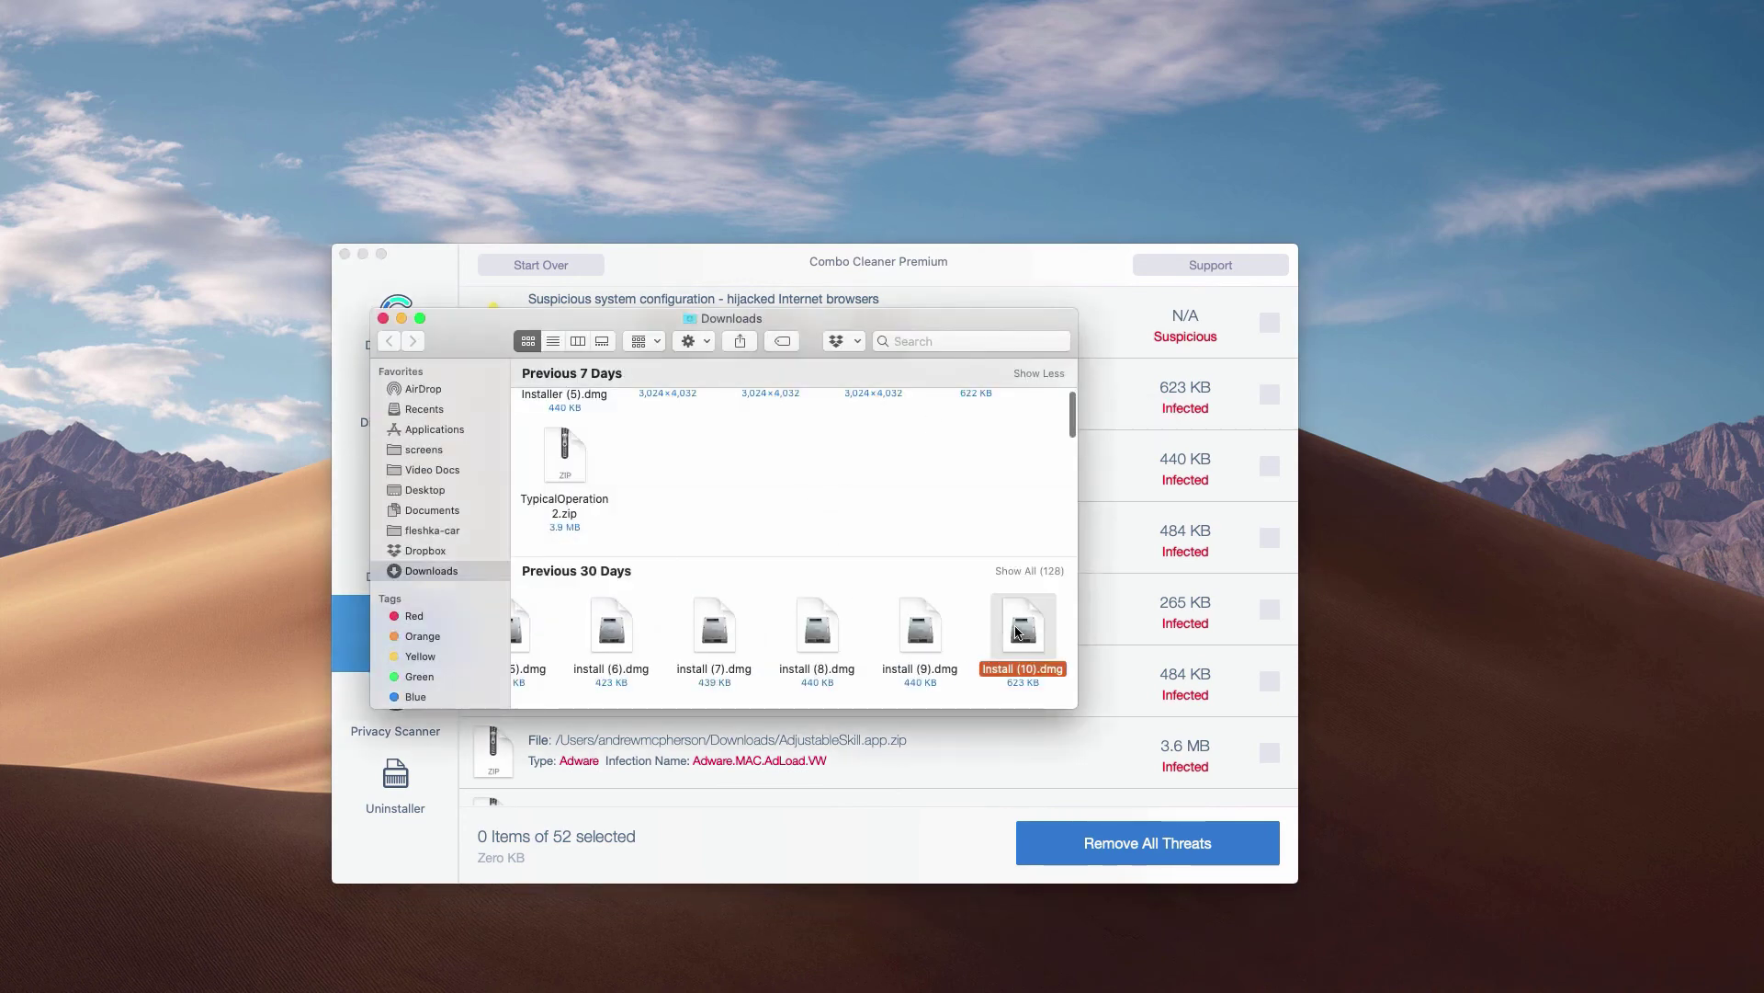
{"action": "right_click", "coordinate": [1017, 632]}
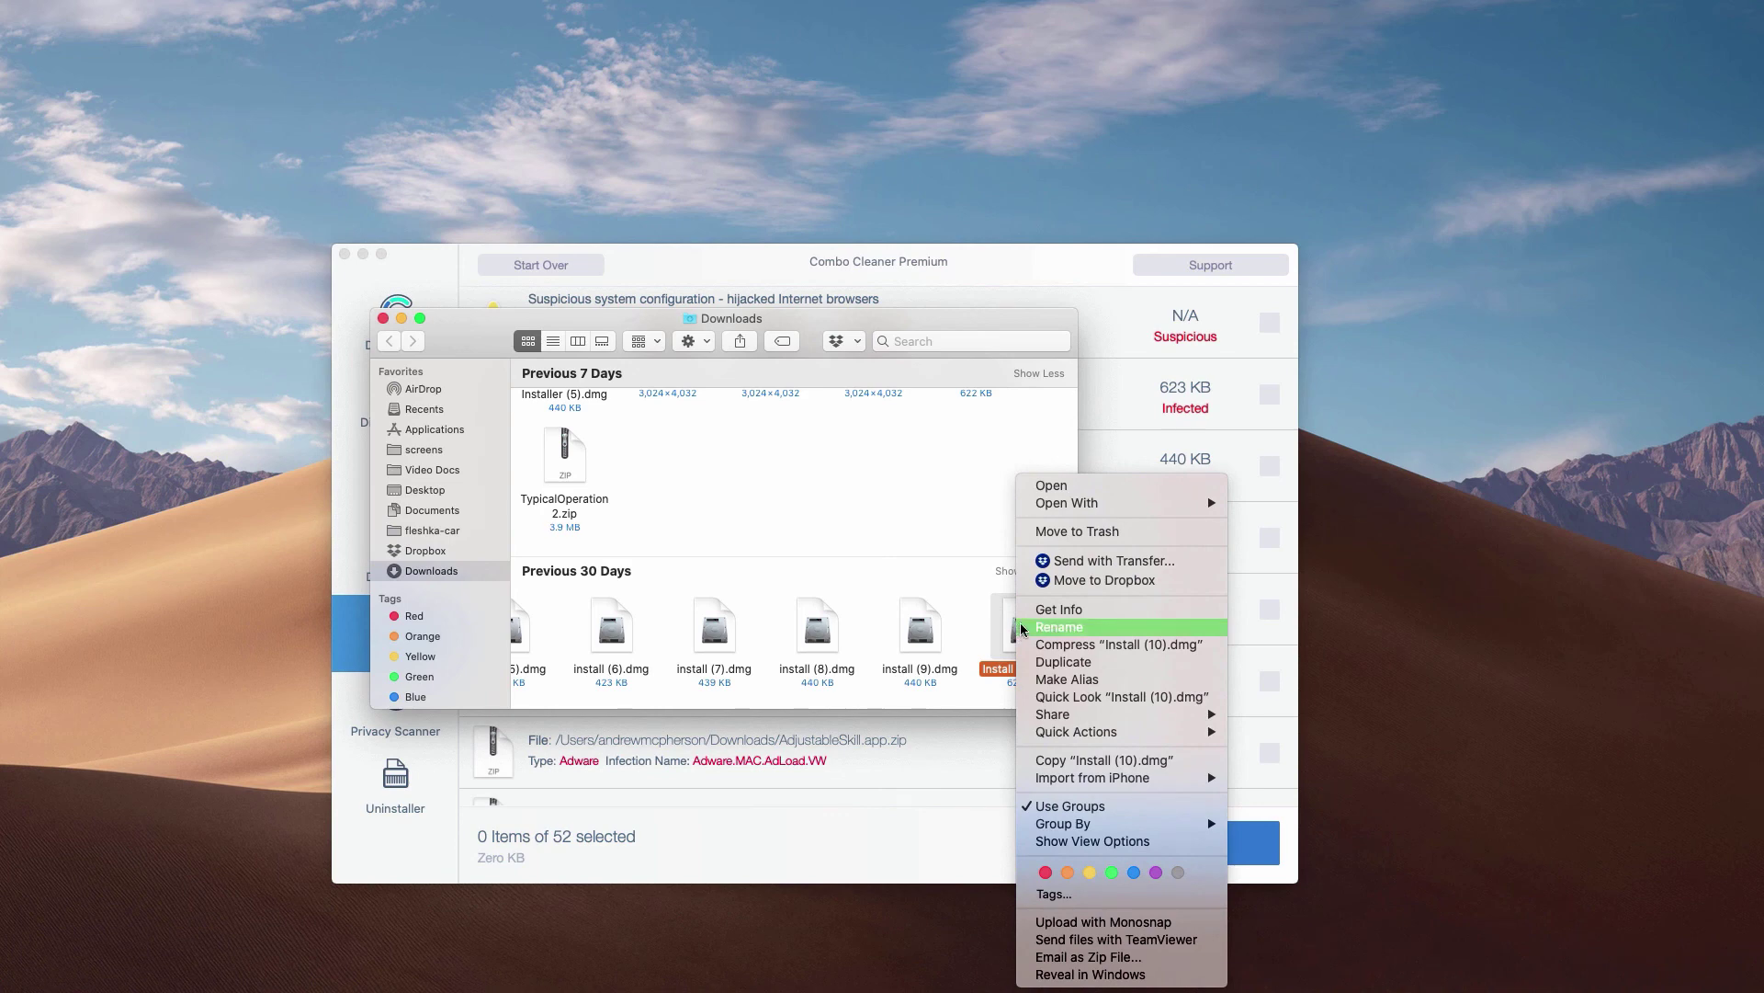
{"action": "left_click", "coordinate": [1070, 532]}
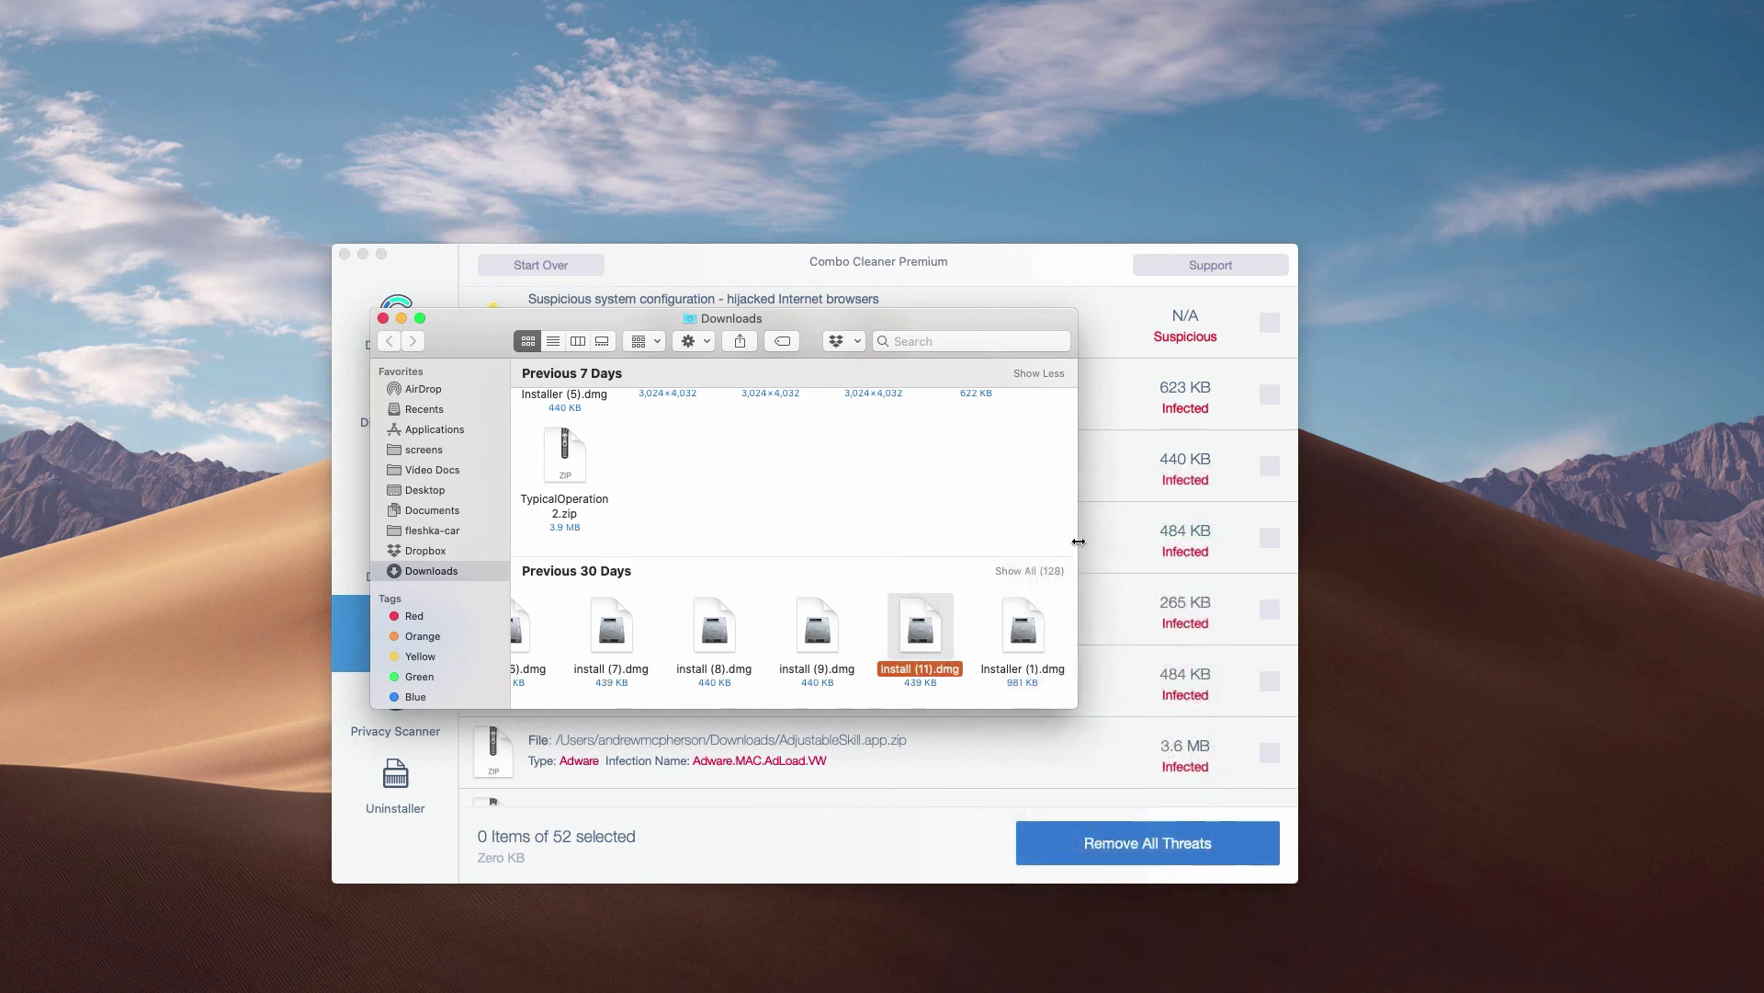
{"action": "left_click", "coordinate": [384, 318]}
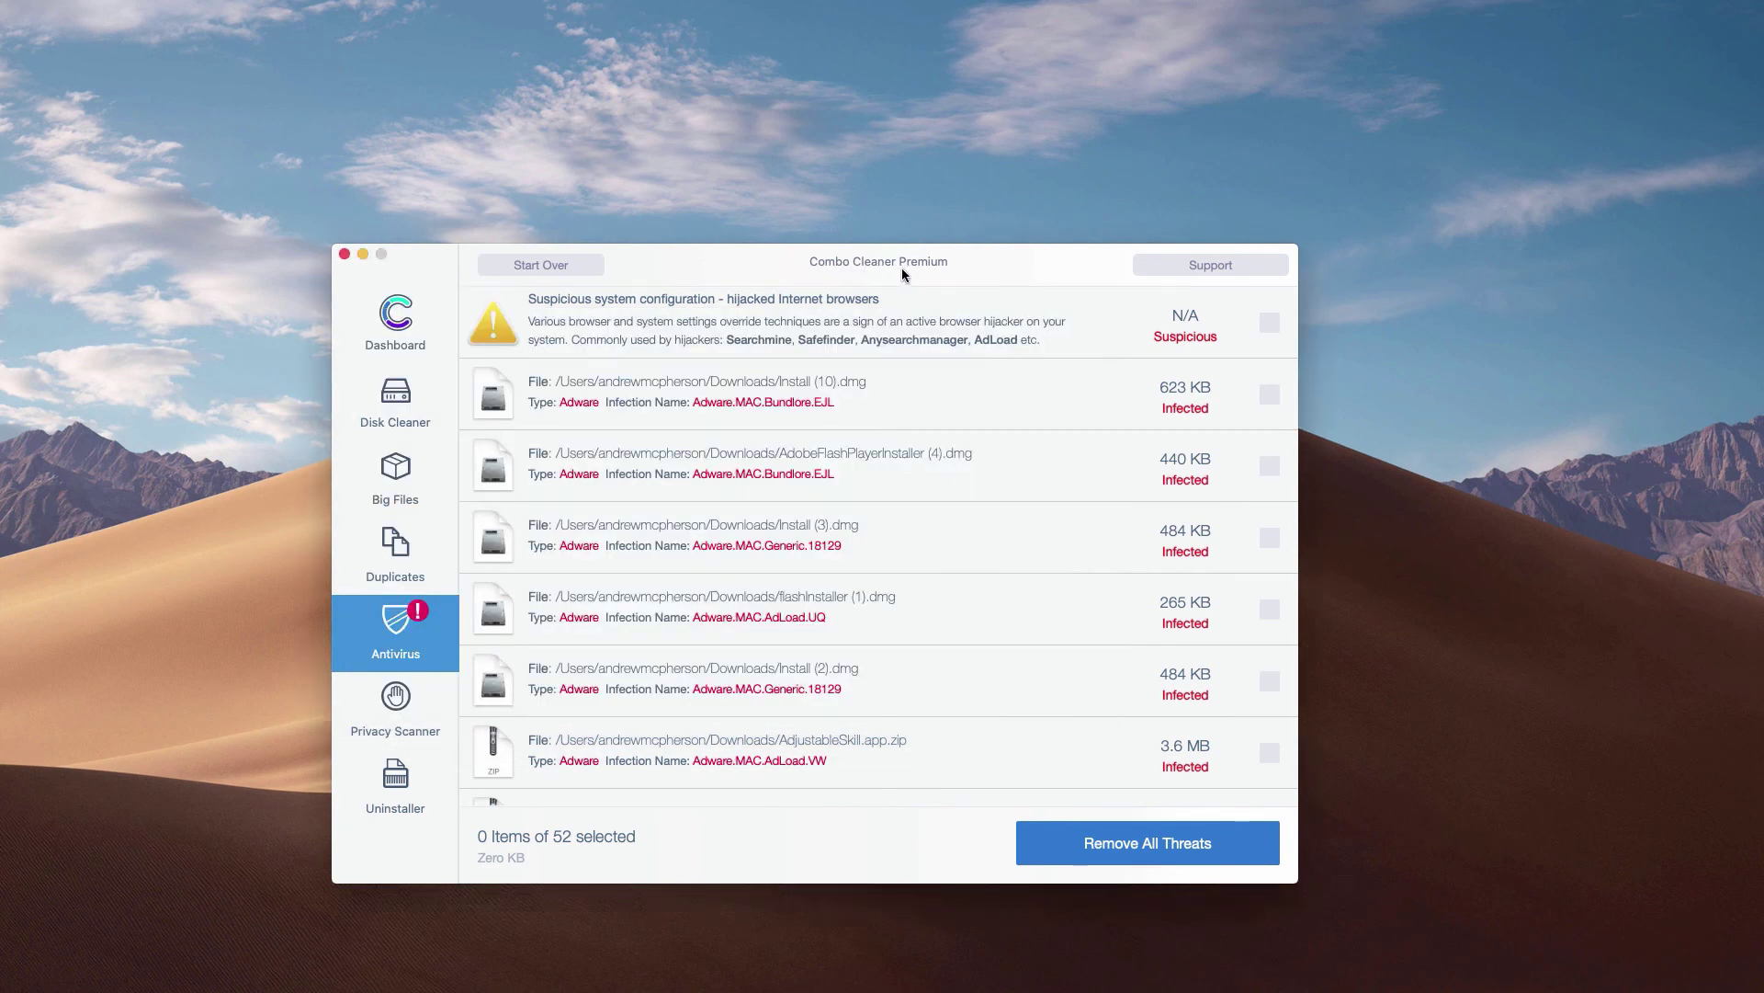
{"action": "left_click_drag", "start_coordinate": [965, 267], "coordinate": [965, 269]}
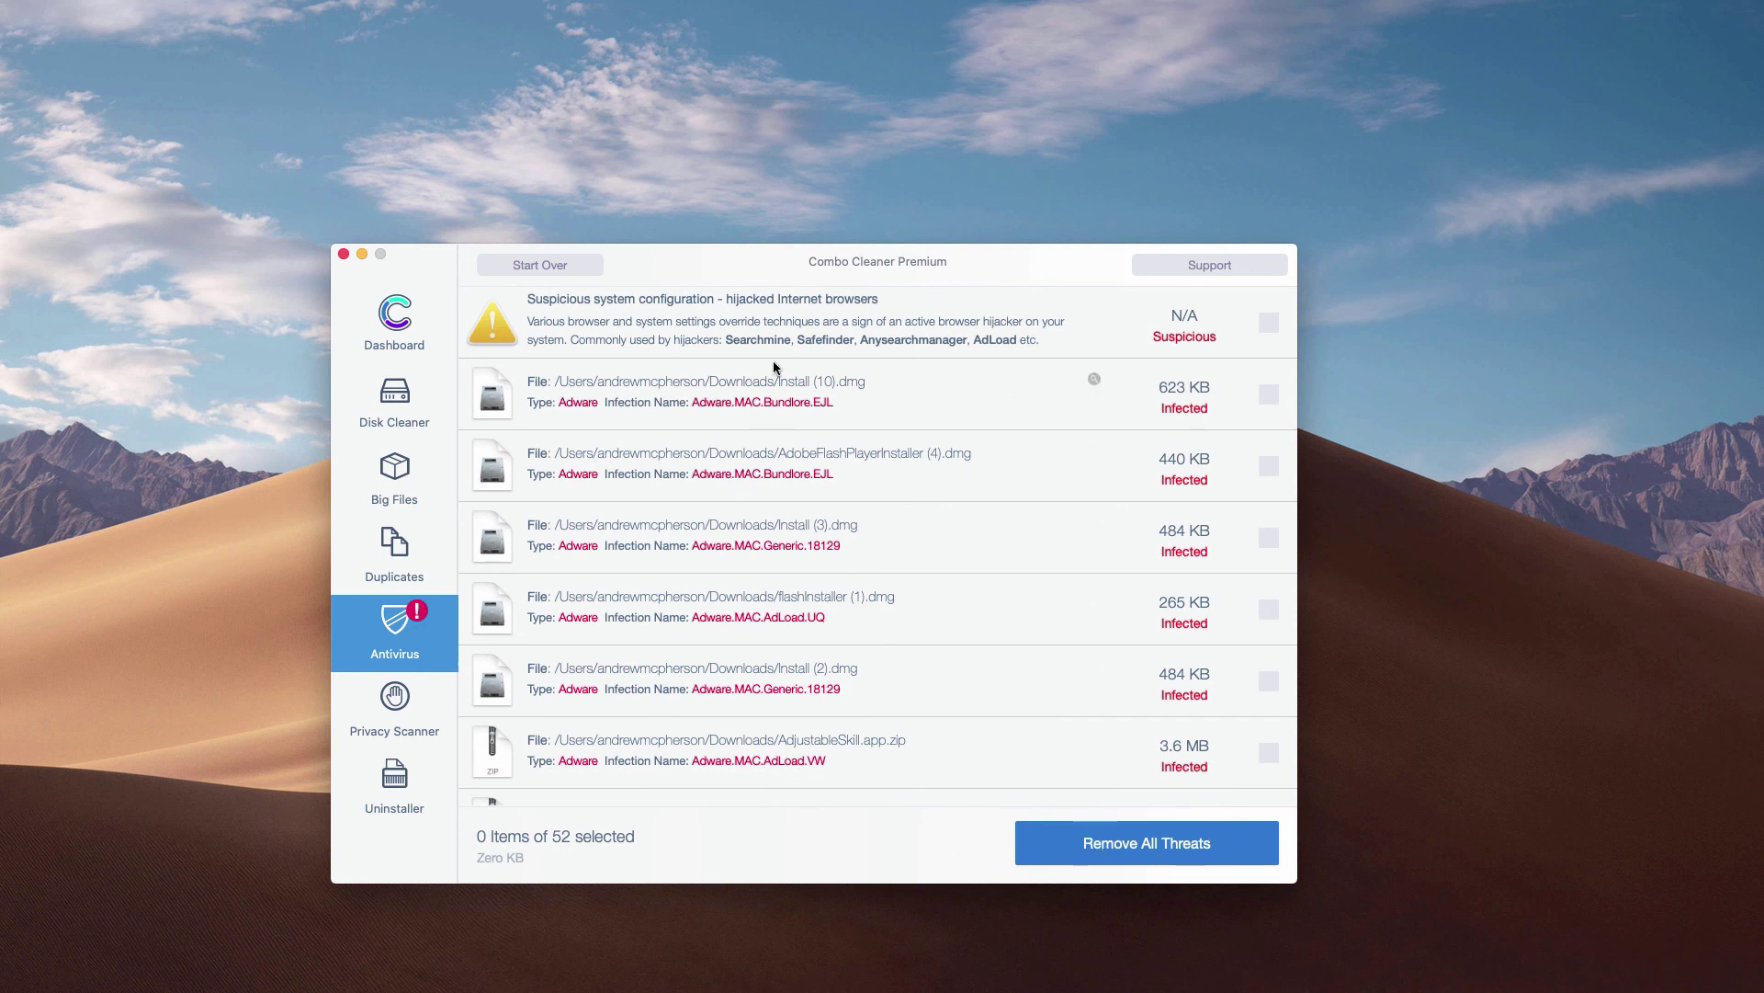
{"action": "scroll", "coordinate": [1093, 378], "scroll_direction": "down", "scroll_amount": 1}
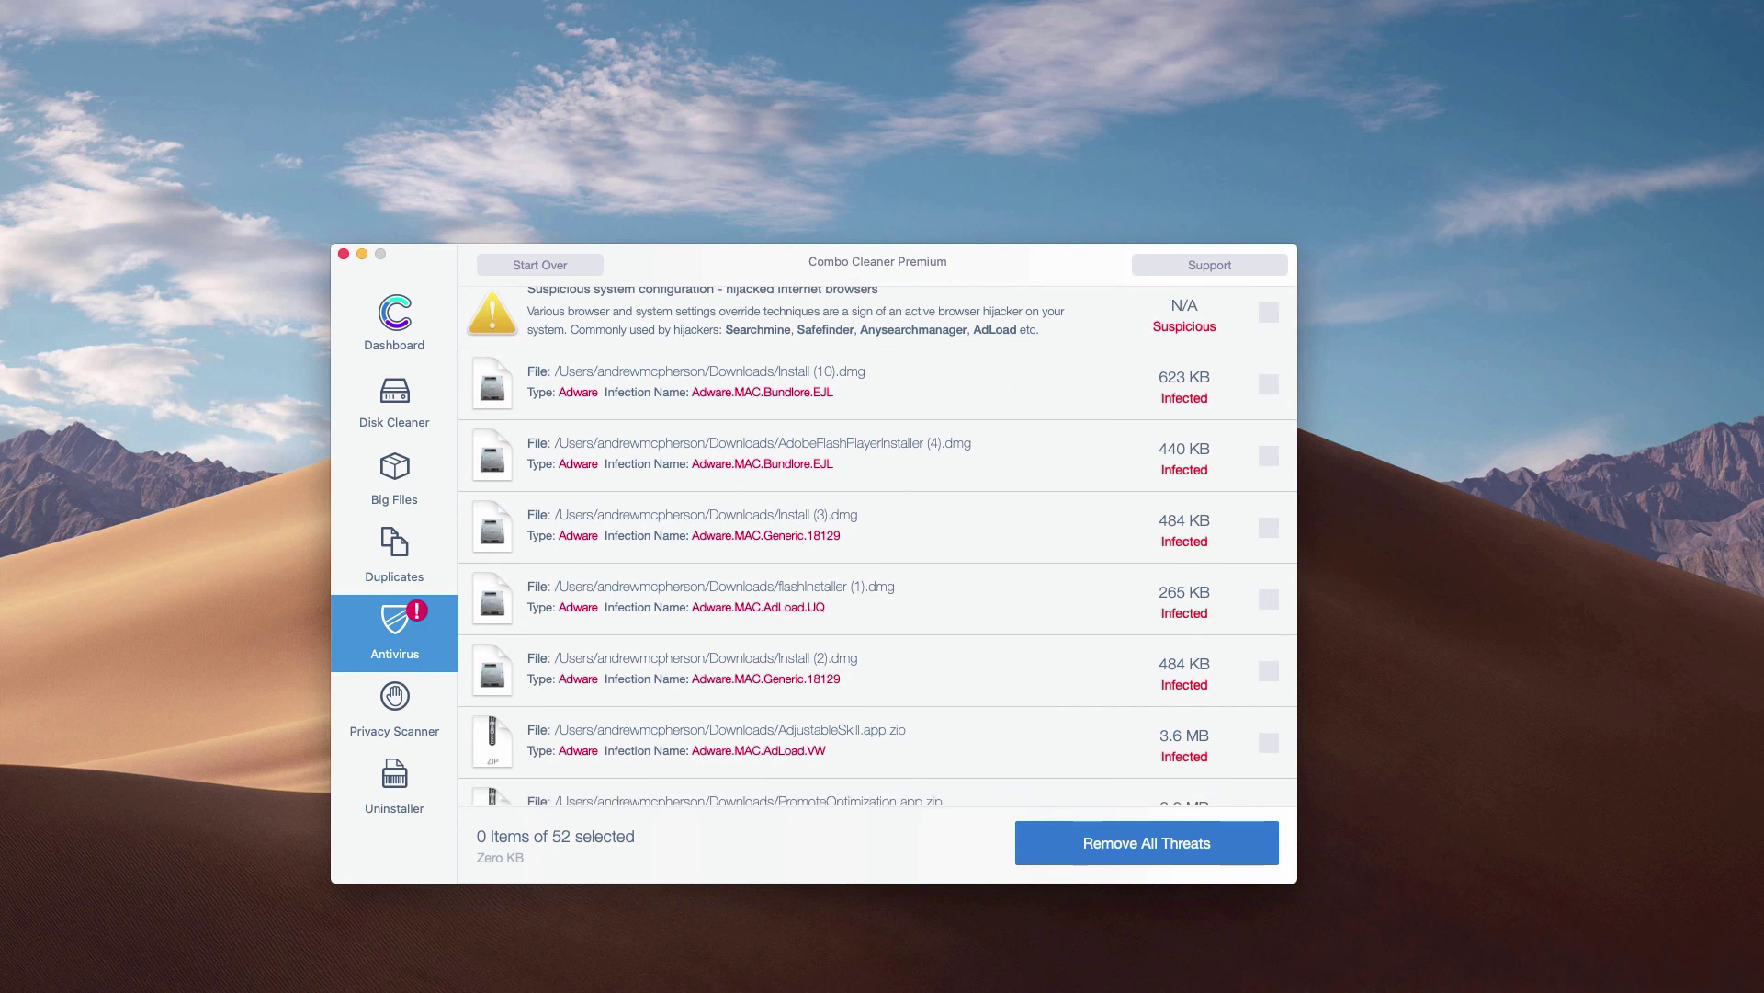